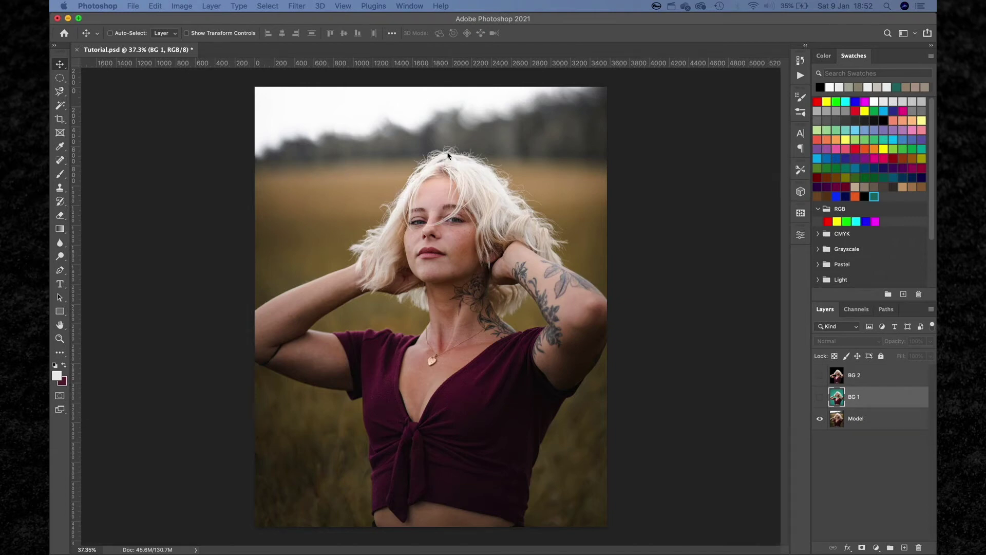
Step: Examine the model's hair edges on the original photo and with the BG 1 and BG 2 layers shown
left_click(468, 260)
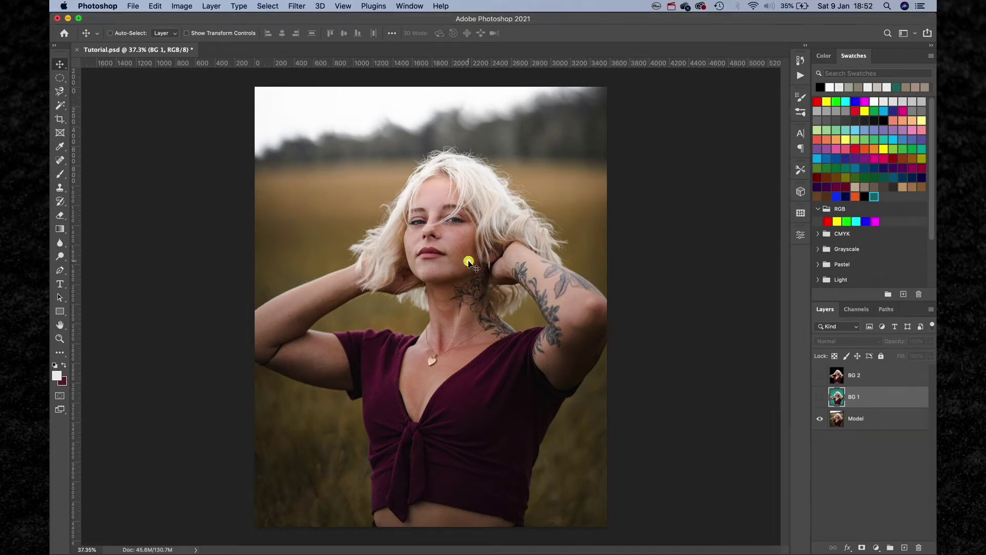
scroll(468, 259, "up", 3)
scroll(468, 260, "up", 5)
scroll(468, 257, "up", 3)
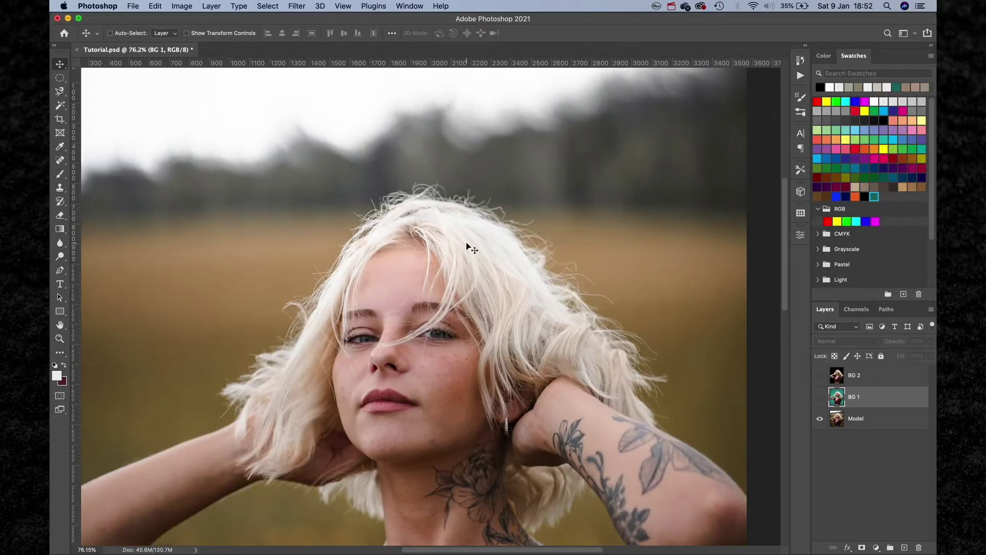
scroll(469, 260, "up", 2)
scroll(632, 294, "down", 2)
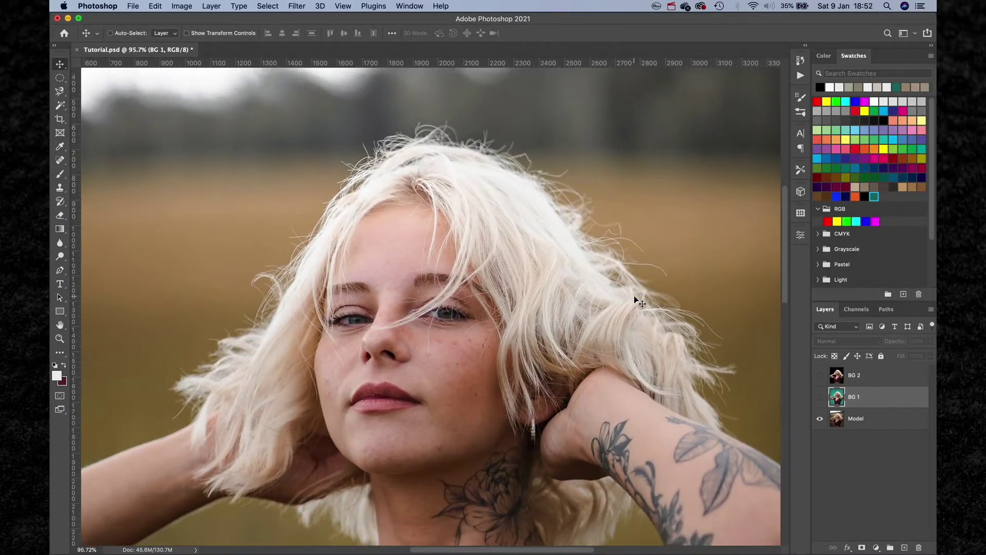
left_click(820, 397)
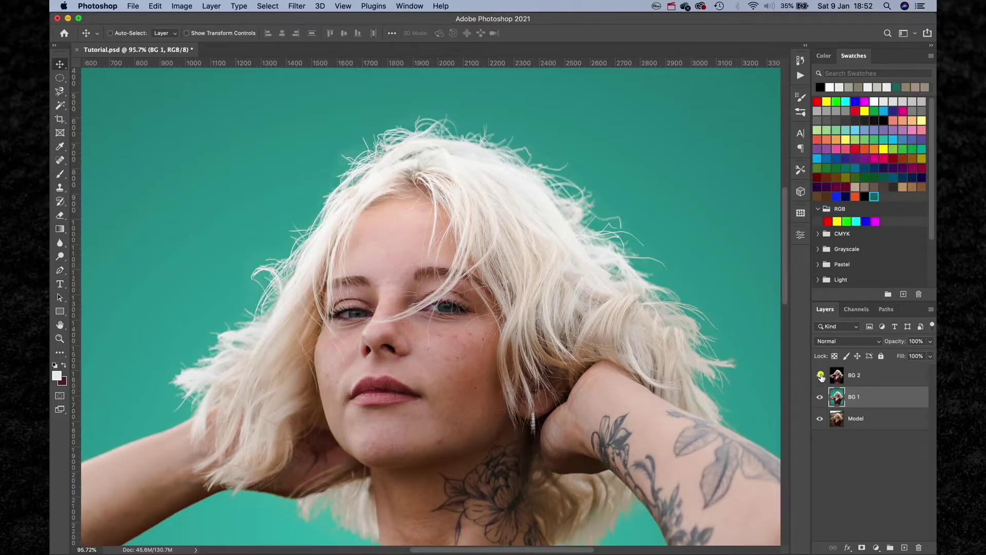
left_click(820, 376)
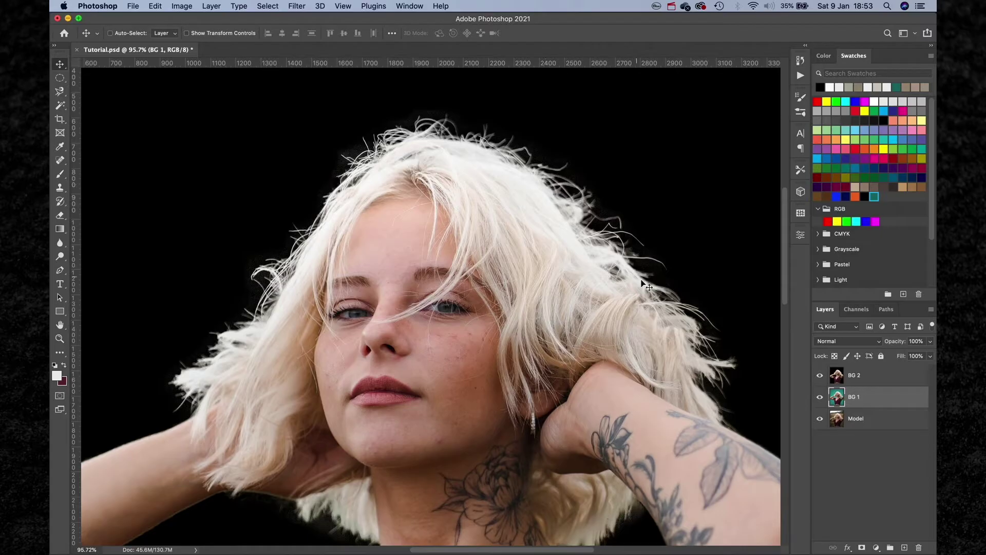
scroll(490, 174, "down", 5)
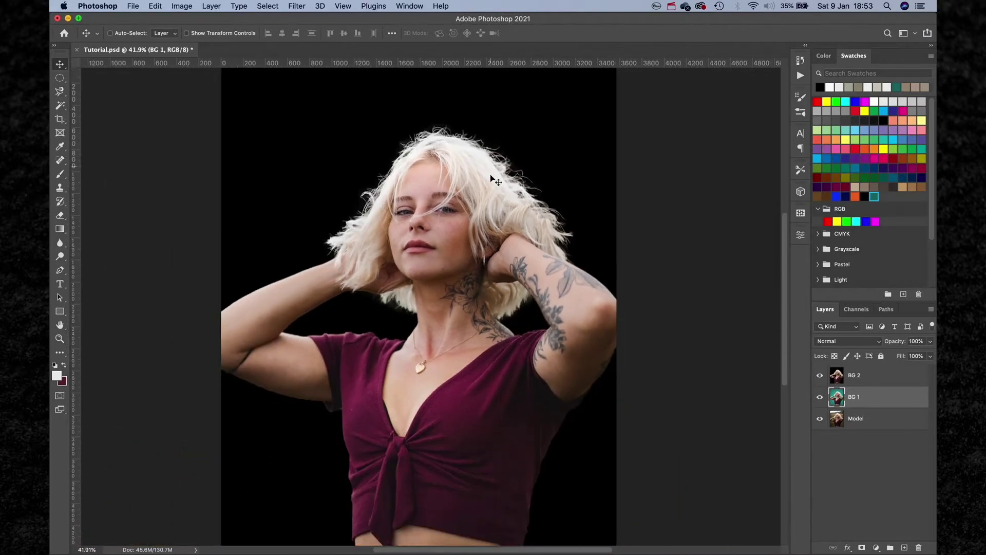
scroll(490, 174, "down", 1)
Step: Hide the BG 2 and BG 1 layers and delete both, leaving only the Model layer
left_click(820, 375)
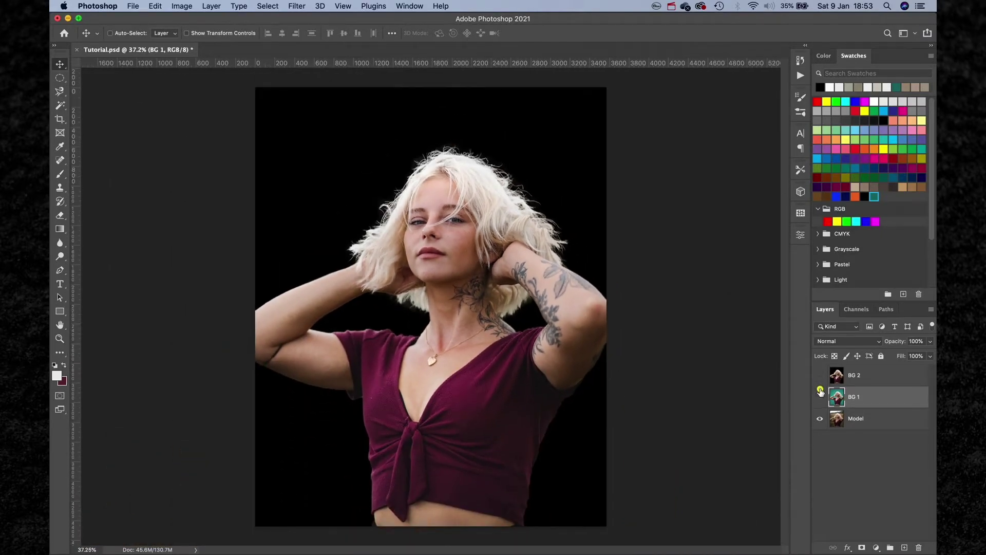
left_click(820, 397)
left_click(867, 379)
left_click(867, 397, "shift")
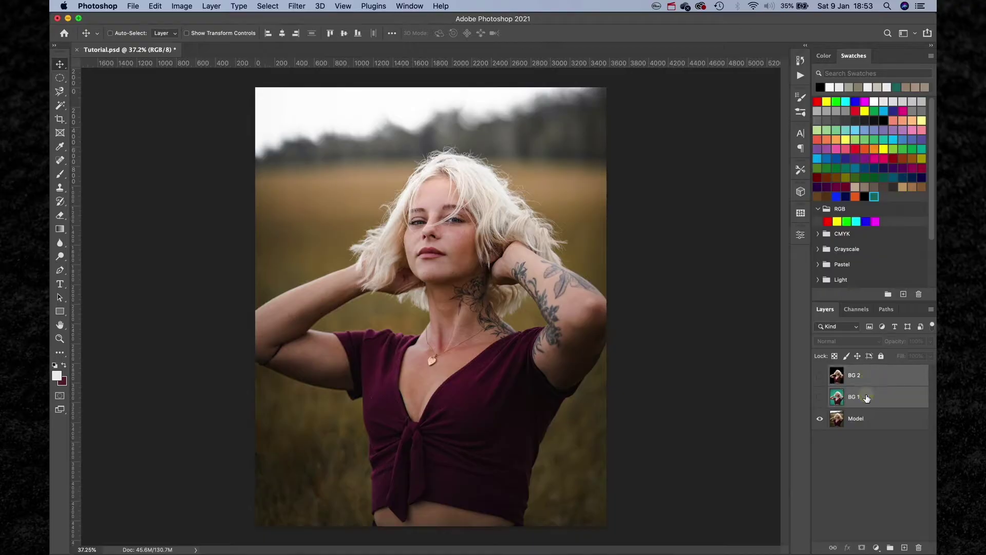
key("Delete")
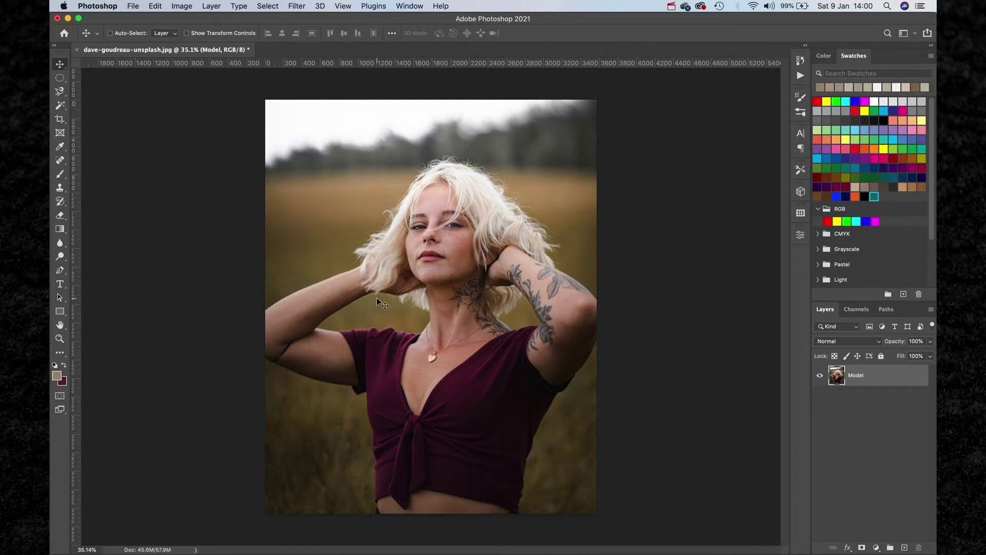
Step: Open the Select and Mask workspace for the Model layer
left_click(268, 6)
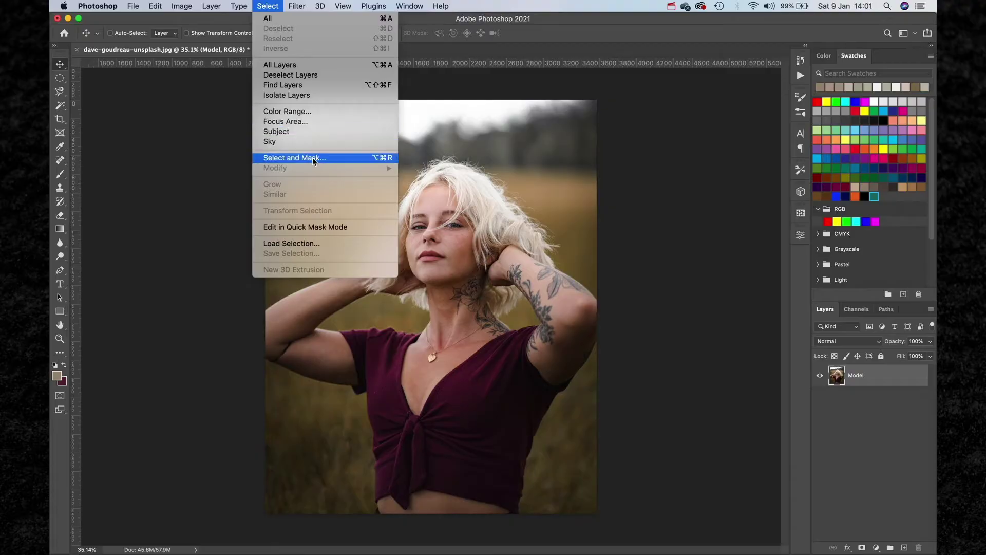
left_click(465, 240)
key("super+alt+r")
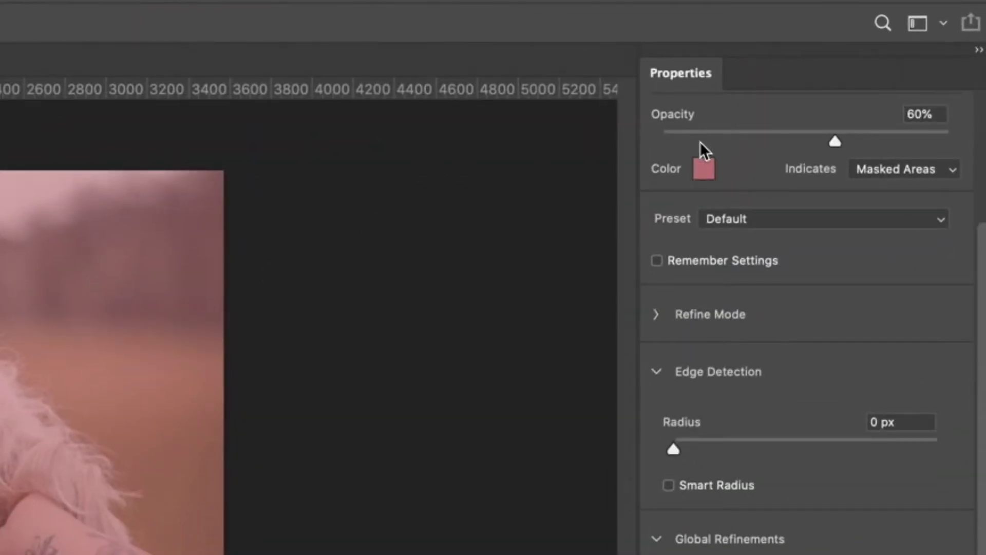
Step: Set the view mode to Overlay, with the overlay colour indicating Masked Areas
scroll(704, 169, "up", 5)
left_click(751, 176)
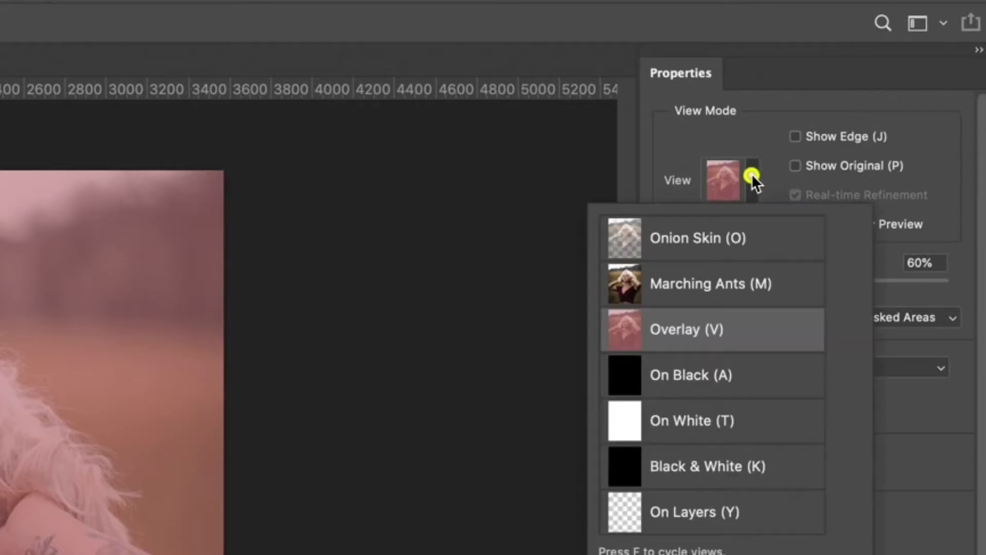
left_click(719, 331)
left_click(948, 306)
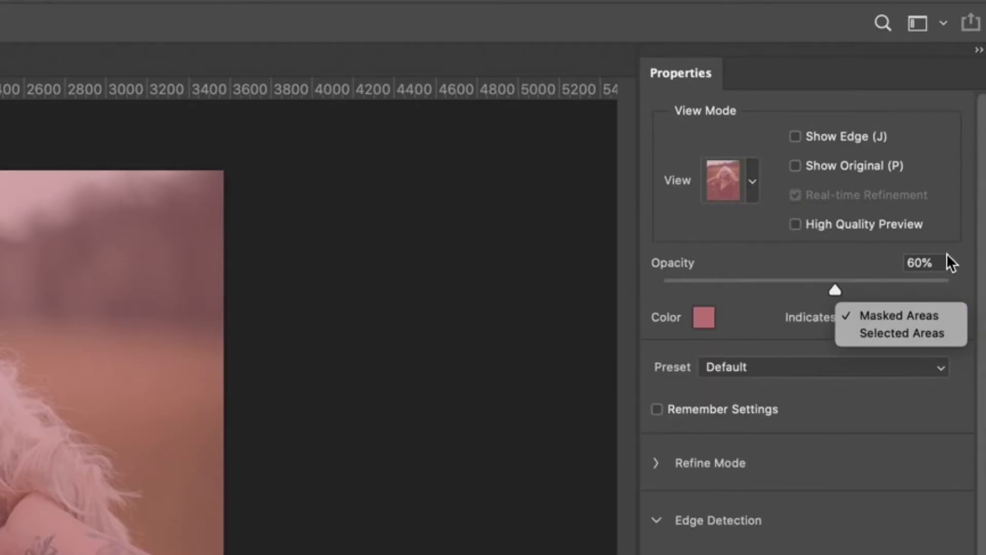
left_click(936, 271)
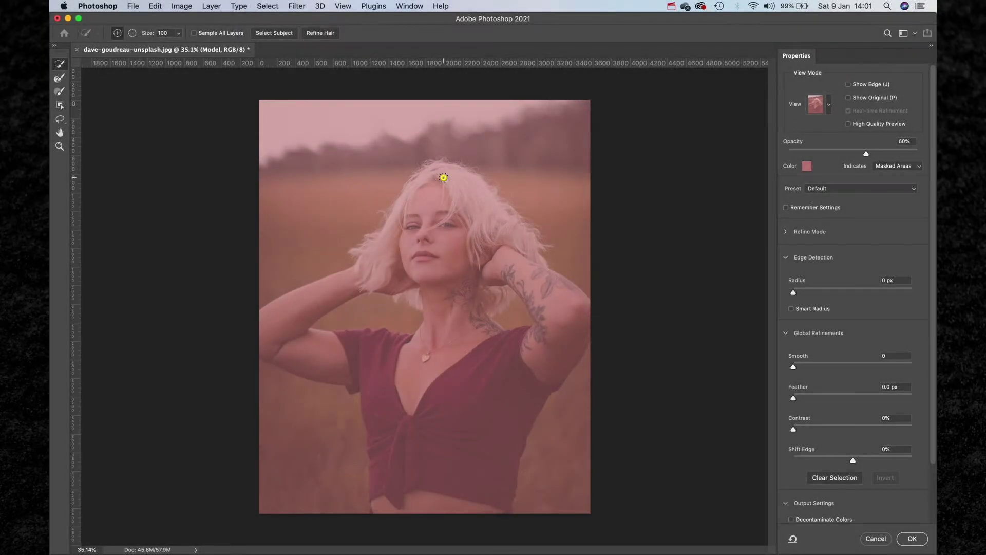
Step: Select the model with the Quick Selection tool and subtract the background gaps between the hair, arms and shoulders
mouse_move(444, 178)
left_mouse_down()
mouse_move(400, 221)
mouse_move(381, 263)
mouse_move(444, 286)
mouse_move(495, 258)
mouse_move(525, 275)
mouse_move(548, 306)
mouse_move(542, 358)
mouse_move(485, 446)
mouse_move(441, 493)
mouse_move(399, 516)
mouse_move(374, 516)
mouse_move(384, 479)
mouse_move(383, 362)
mouse_move(341, 356)
mouse_move(312, 337)
mouse_move(358, 328)
mouse_move(329, 322)
mouse_move(380, 312)
mouse_move(329, 326)
left_mouse_up()
key("alt")
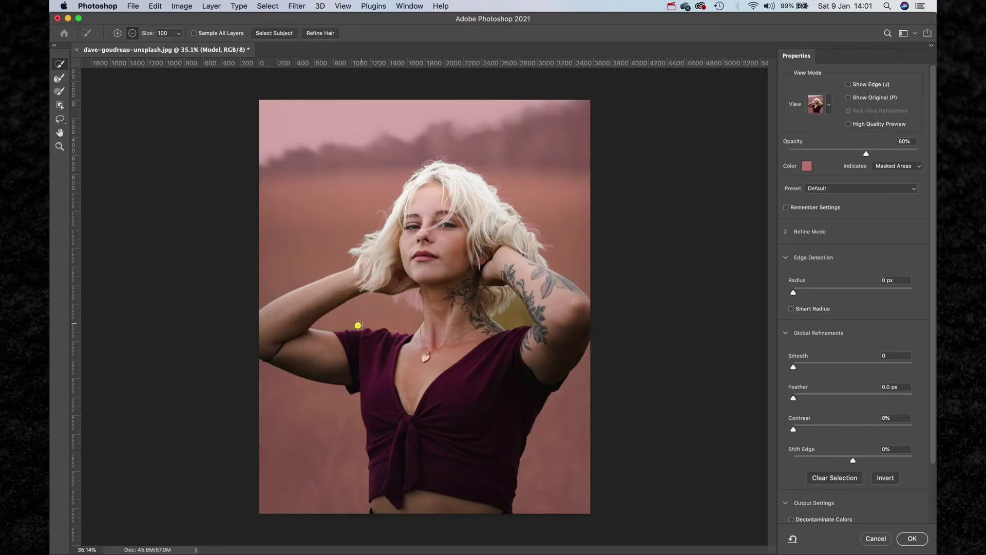
left_click(339, 326, "alt")
left_click_drag(414, 297, 396, 291)
key("alt")
left_click_drag(522, 319, 503, 298)
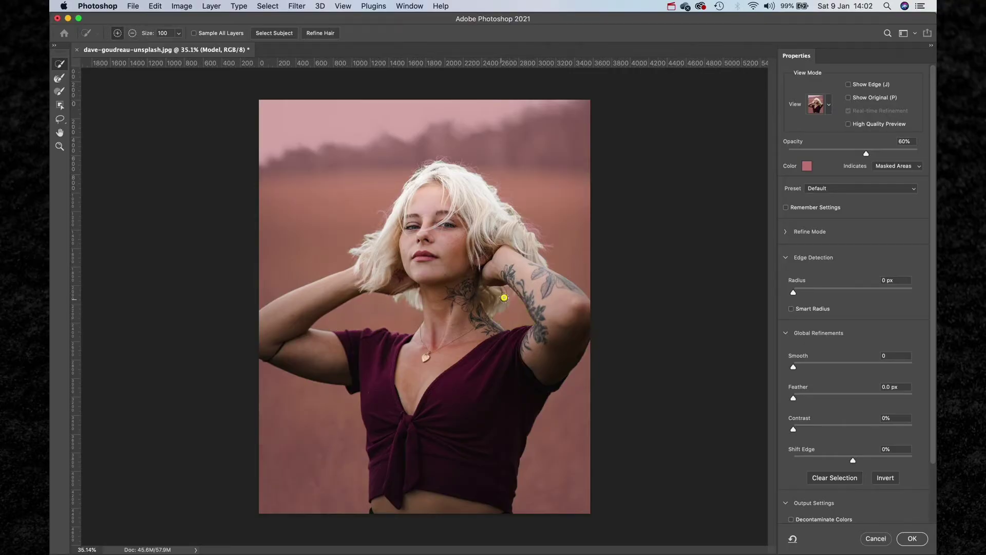
Step: Try the Refine Edge Brush along the hair's outer edge from the side strands to the crown, and undo the stroke
scroll(416, 197, "up", 10)
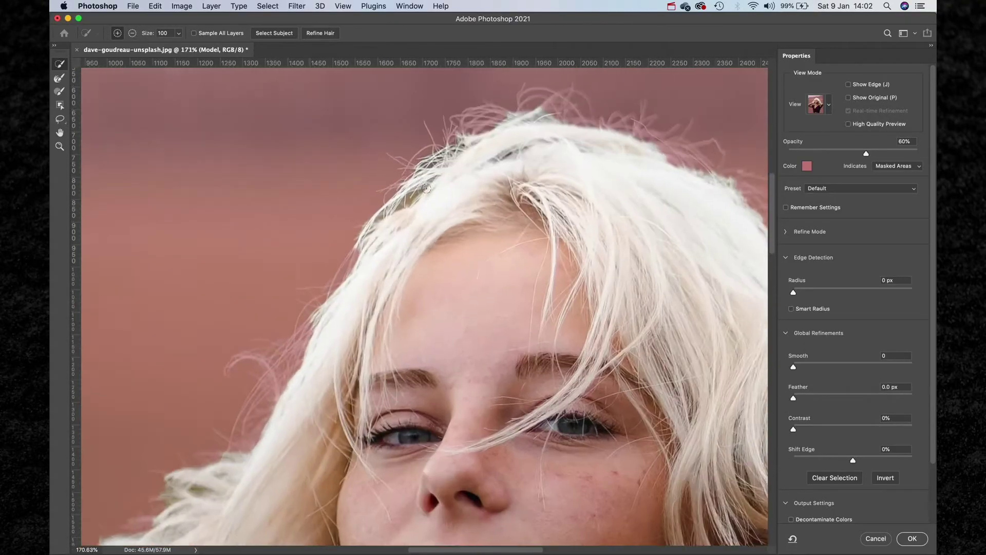
scroll(349, 320, "right", 15)
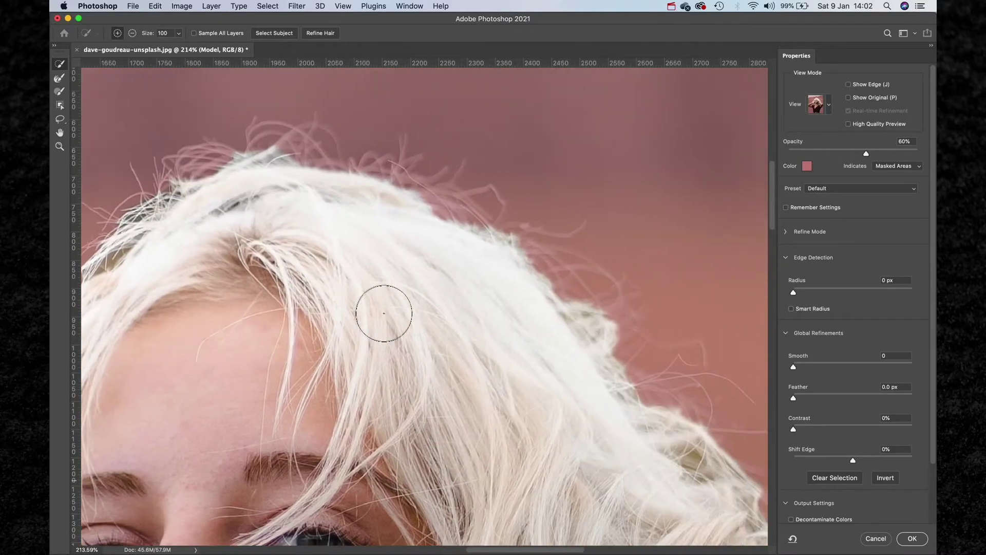
scroll(469, 228, "down", 3)
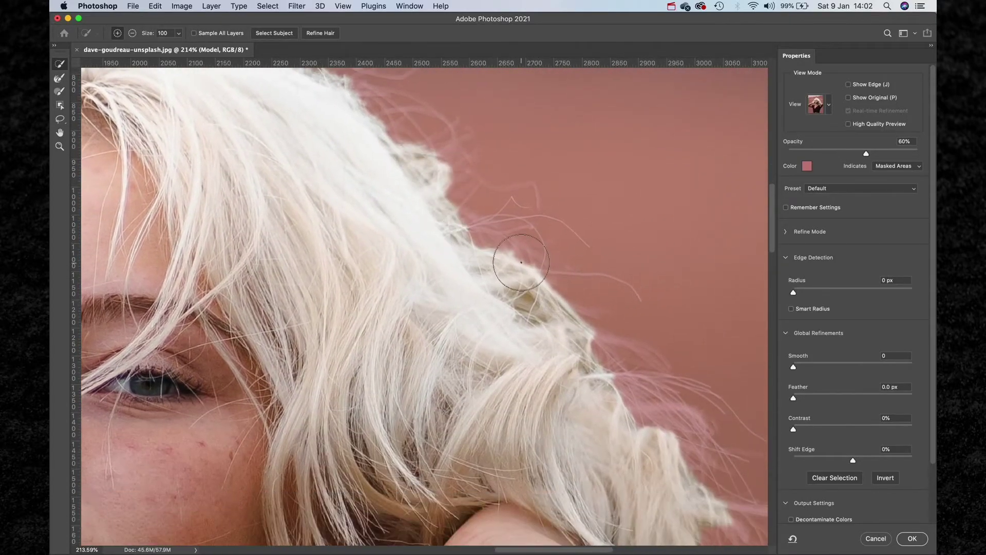
scroll(502, 253, "up", 5)
scroll(517, 257, "down", 8)
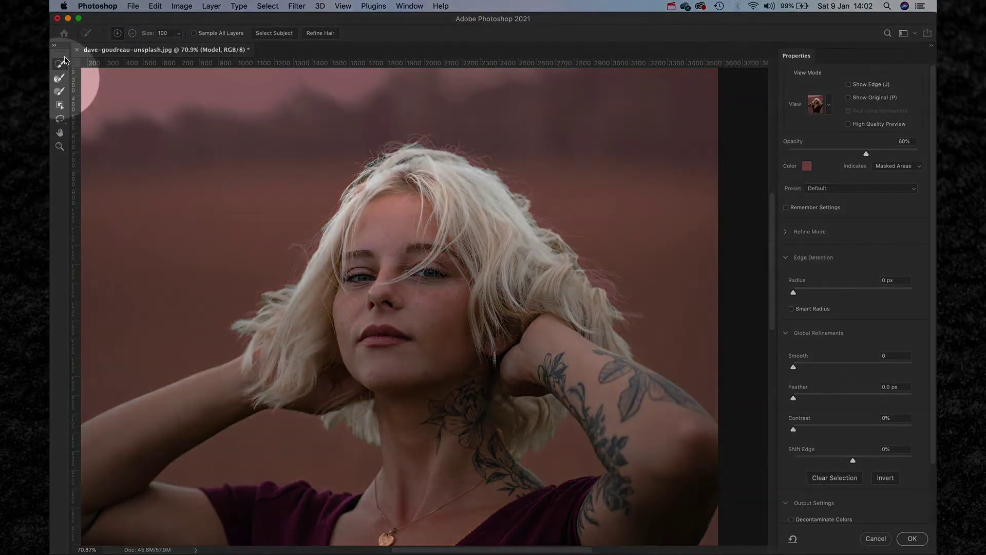
left_click(60, 79)
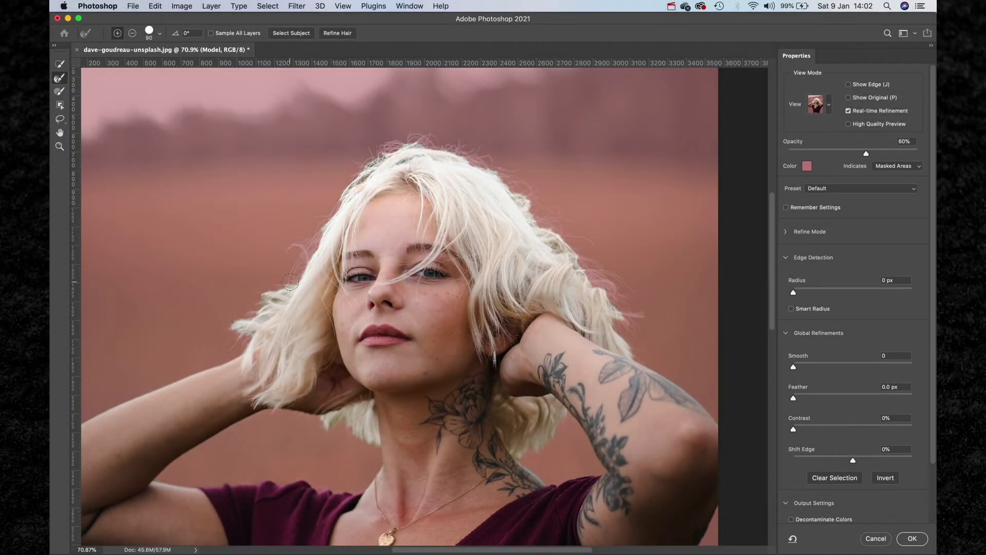
mouse_move(290, 281)
left_mouse_down()
mouse_move(303, 252)
mouse_move(294, 254)
mouse_move(321, 242)
mouse_move(335, 196)
mouse_move(366, 181)
mouse_move(378, 146)
mouse_move(360, 165)
mouse_move(399, 143)
left_mouse_up()
key("super+z")
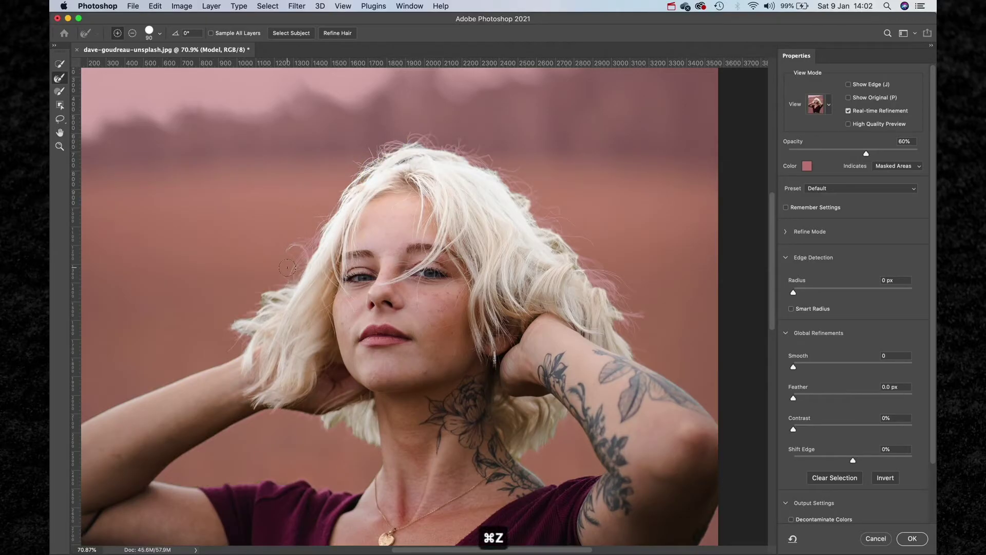
Step: Apply Refine Hair to the model's selection
scroll(293, 265, "up", 1)
scroll(322, 253, "down", 3)
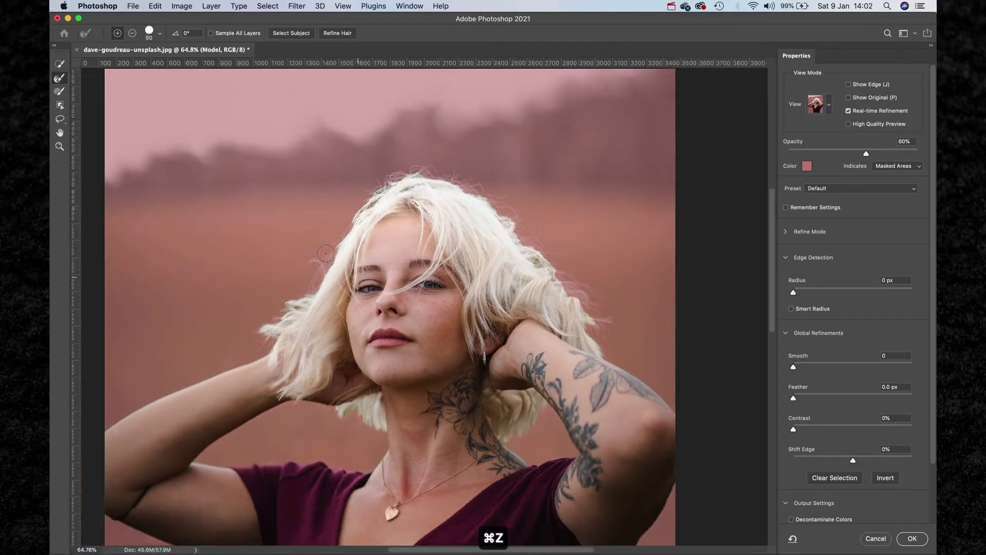
scroll(321, 254, "up", 3)
left_click(339, 35)
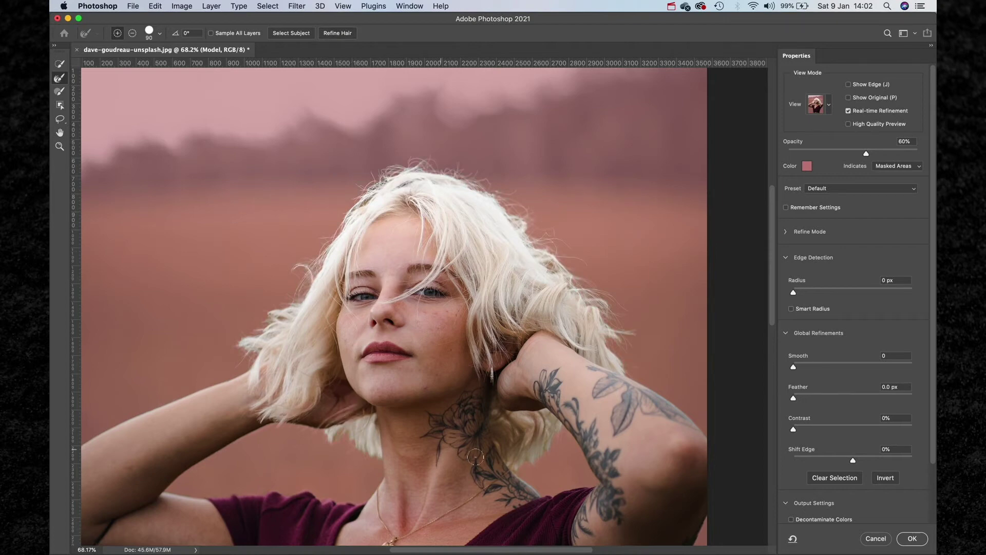
Step: Touch up the remaining hair edges at the crown and around the neck with the Refine Edge Brush
scroll(349, 313, "up", 5)
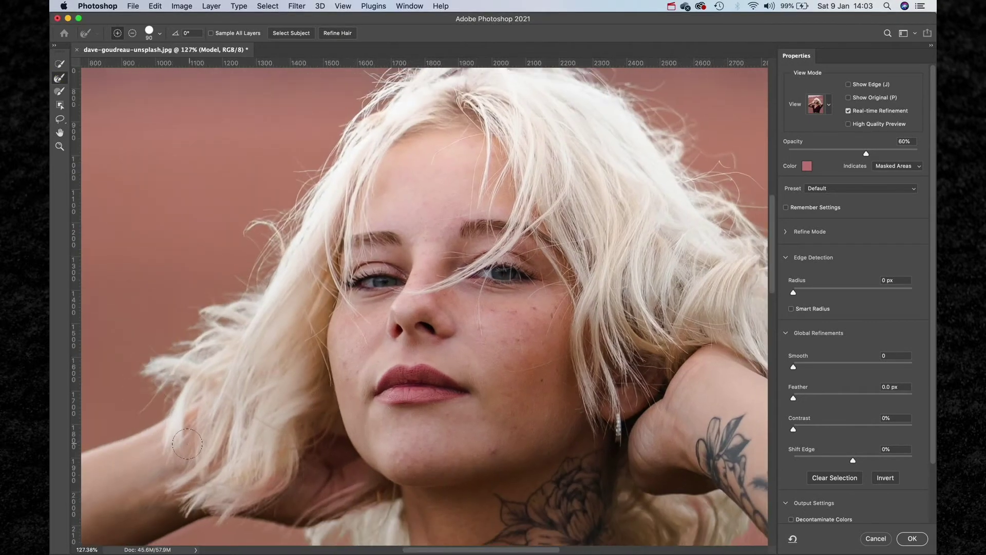
scroll(298, 200, "up", 5)
scroll(298, 201, "right", 3)
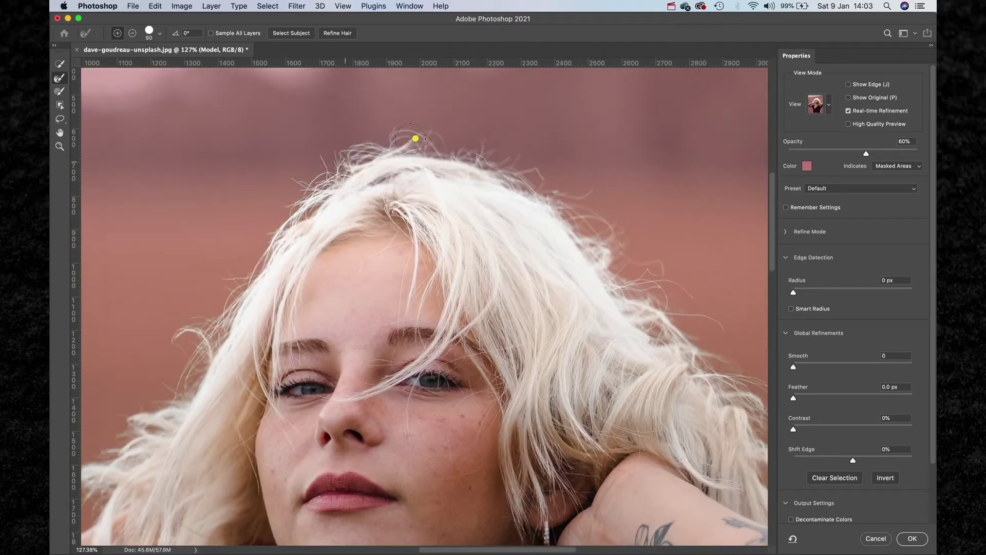
scroll(626, 264, "down", 10)
scroll(626, 264, "right", 4)
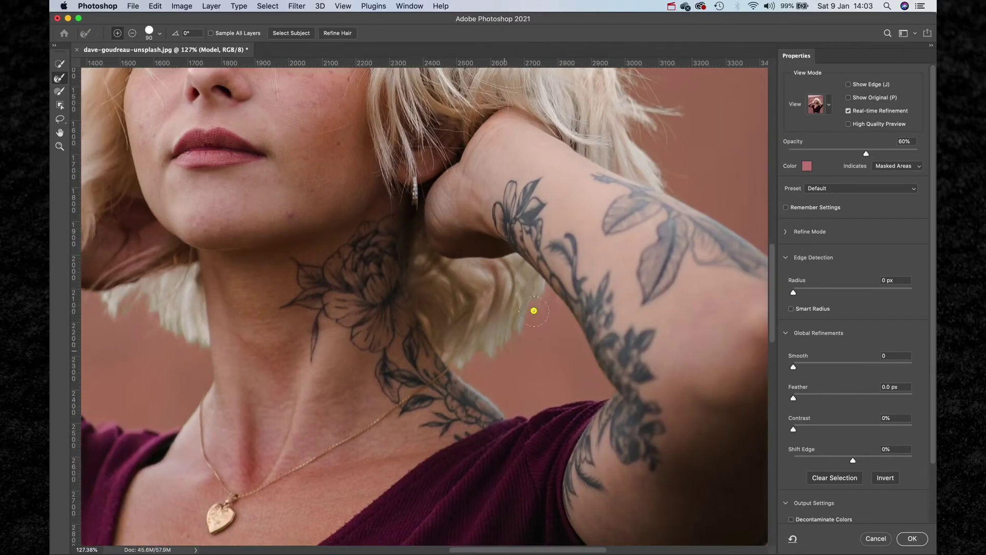
scroll(462, 361, "left", 4)
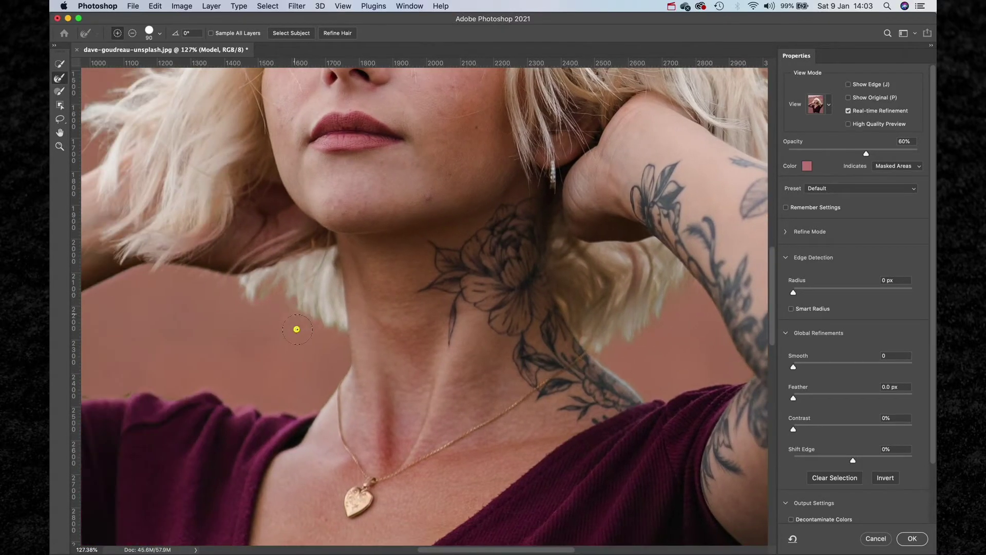
key("super+0")
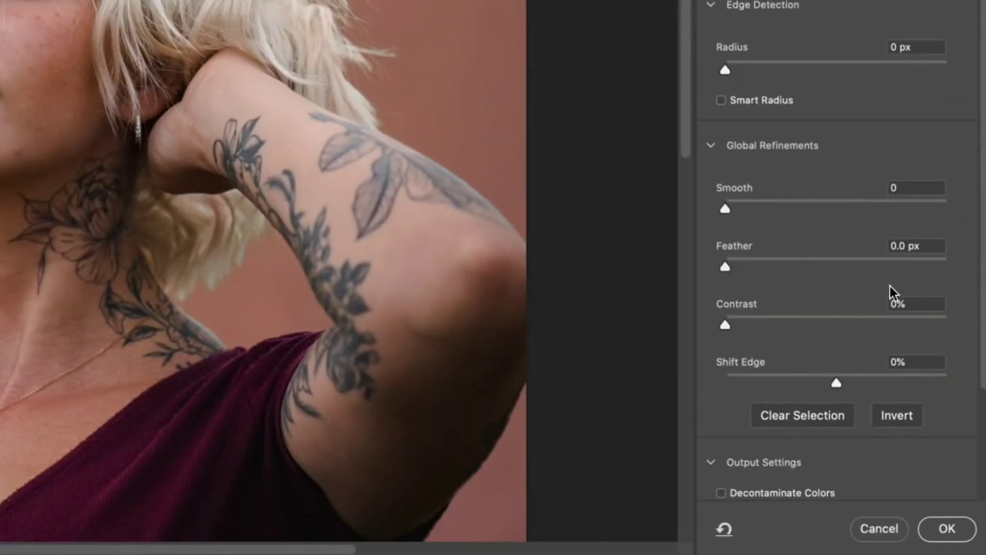
Step: Output the refined selection to a Layer Mask and apply it to the Model layer
scroll(882, 277, "down", 4)
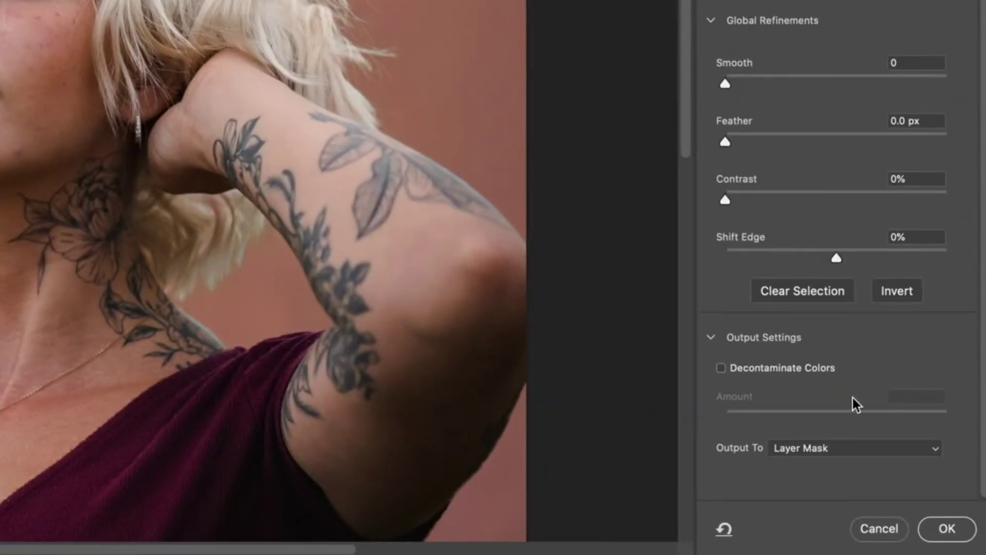
left_click(715, 337)
left_click(713, 338)
left_click(824, 448)
left_click(832, 446)
left_click(947, 528)
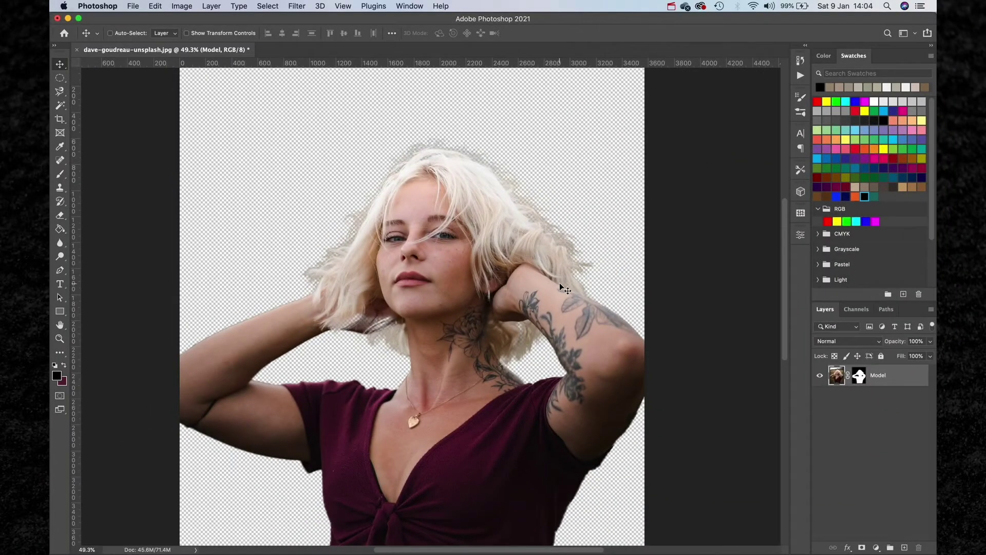
Step: Add a new layer, fill it with black using the Paint Bucket, and place it below the Model layer
left_click(904, 547)
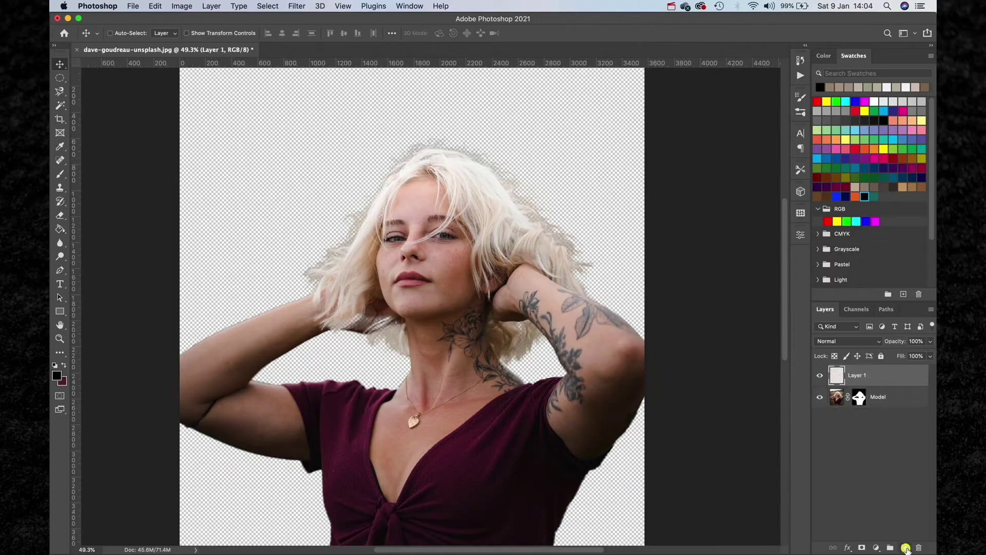
key("g")
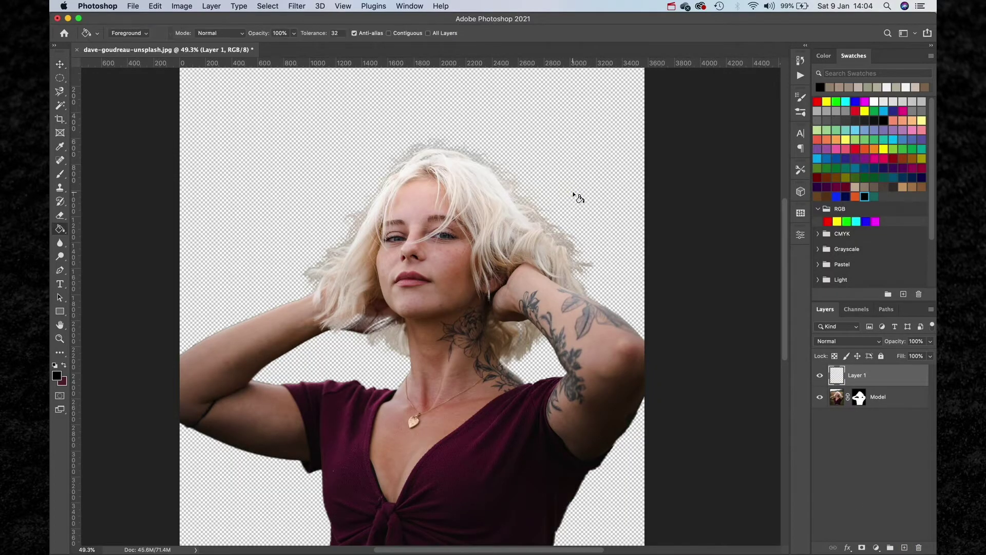
left_click(573, 193)
left_click_drag(845, 379, 853, 408)
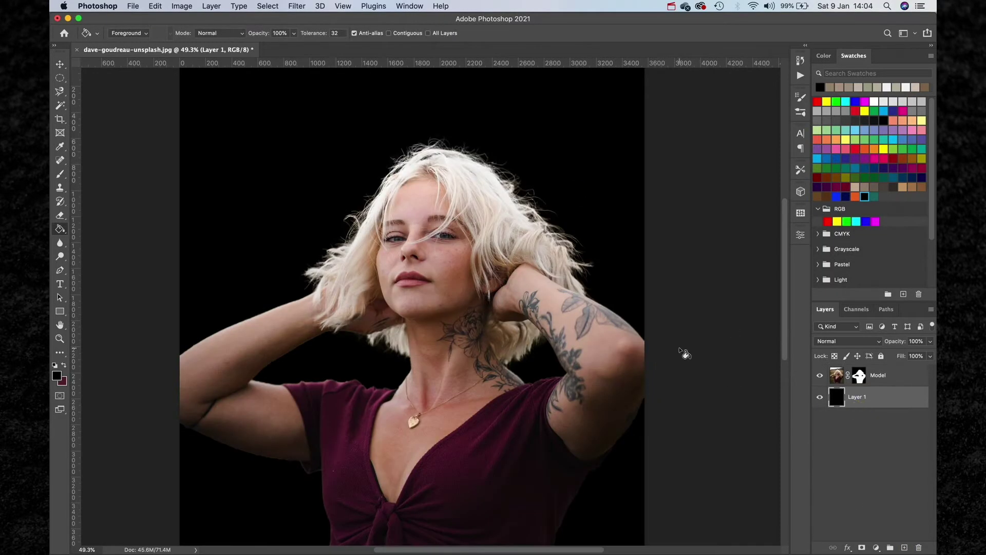
scroll(471, 208, "up", 5)
scroll(275, 353, "up", 2)
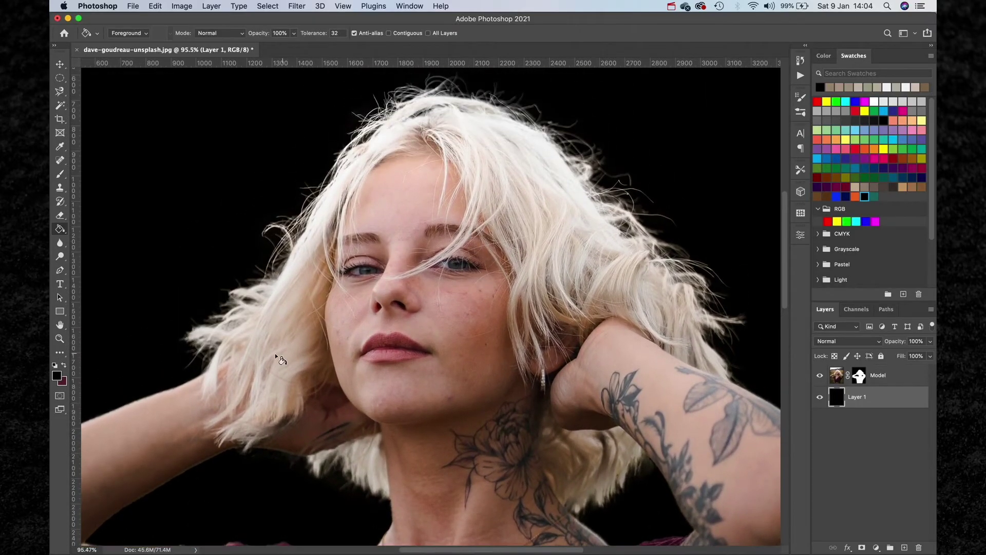
Step: Examine the model's cutout edges and fine hair strands closely against the black background
scroll(343, 446, "down", 5)
scroll(392, 326, "up", 3)
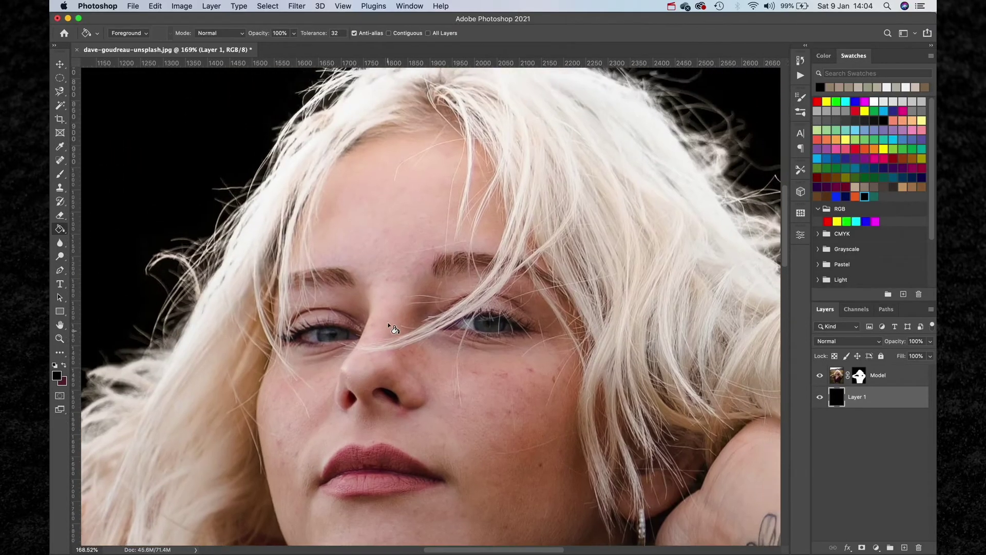
scroll(399, 194, "up", 3)
scroll(399, 195, "down", 7)
scroll(398, 195, "right", 5)
scroll(398, 195, "left", 5)
scroll(398, 195, "up", 4)
scroll(398, 195, "down", 3)
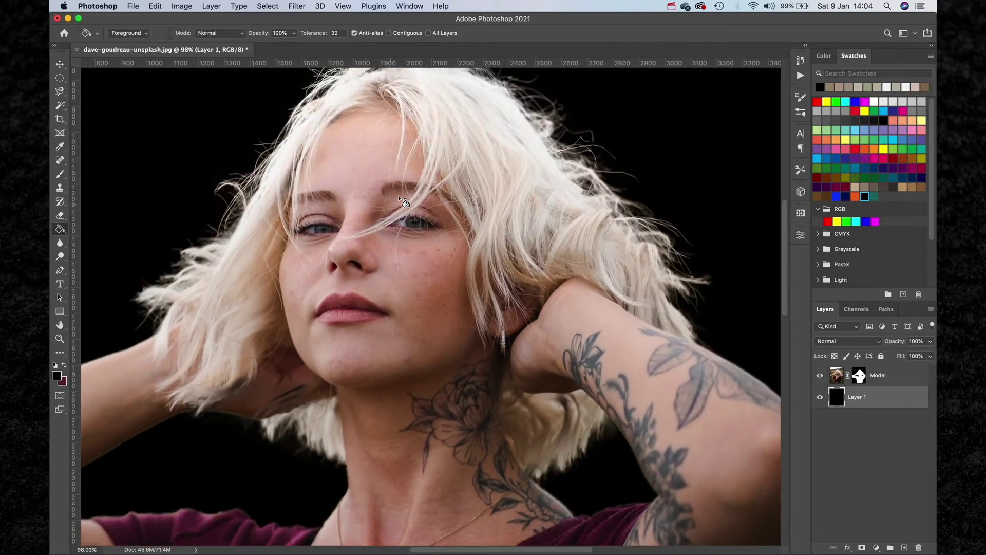
scroll(398, 195, "up", 1)
Step: Paint white with a small brush on the Model layer's mask over the hand and arm beside the hair
key("b")
right_click(341, 159)
left_click(355, 248)
left_click(859, 375)
scroll(335, 370, "down", 2)
mouse_move(335, 370)
left_mouse_down()
mouse_move(265, 386)
mouse_move(197, 374)
left_mouse_up()
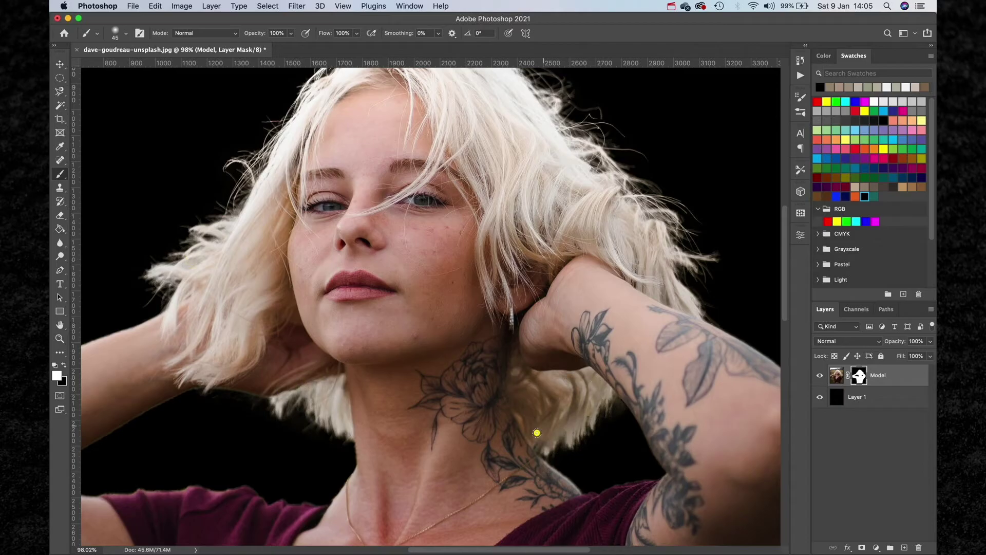
scroll(537, 433, "up", 2)
scroll(601, 298, "up", 4)
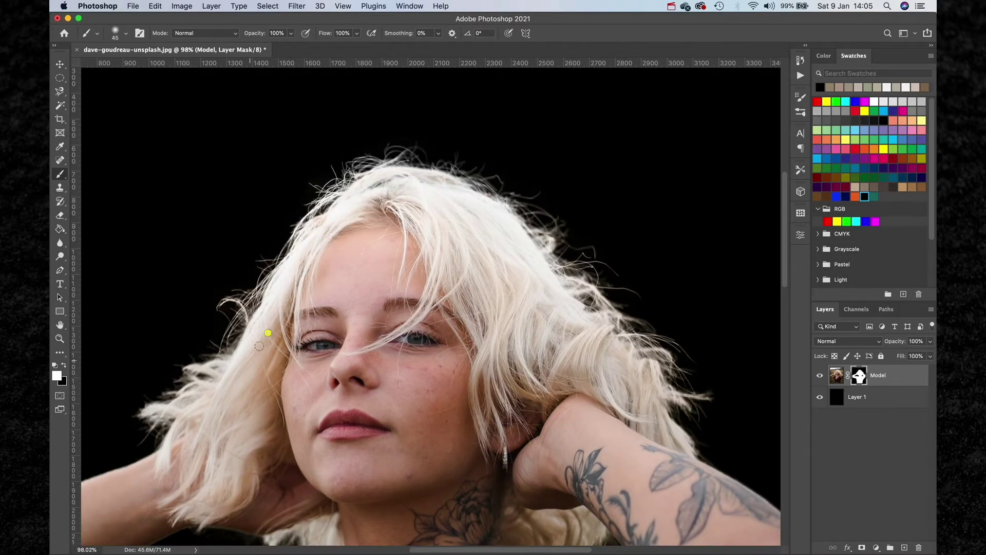
Step: Add a new layer above the black Layer 1 and fill it with the dark teal green swatch using the Paint Bucket
scroll(284, 421, "down", 2)
scroll(285, 422, "down", 3)
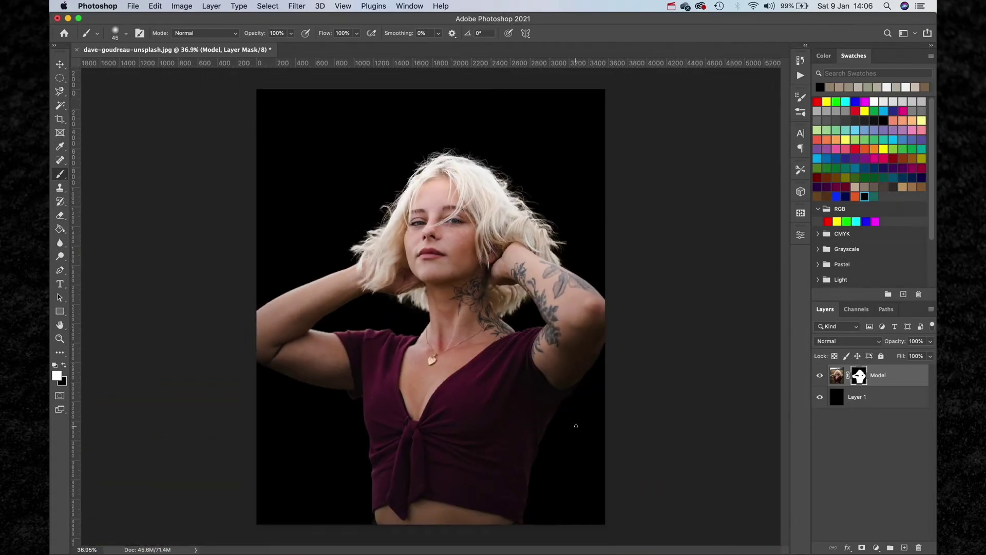
left_click(880, 400)
left_click(904, 547)
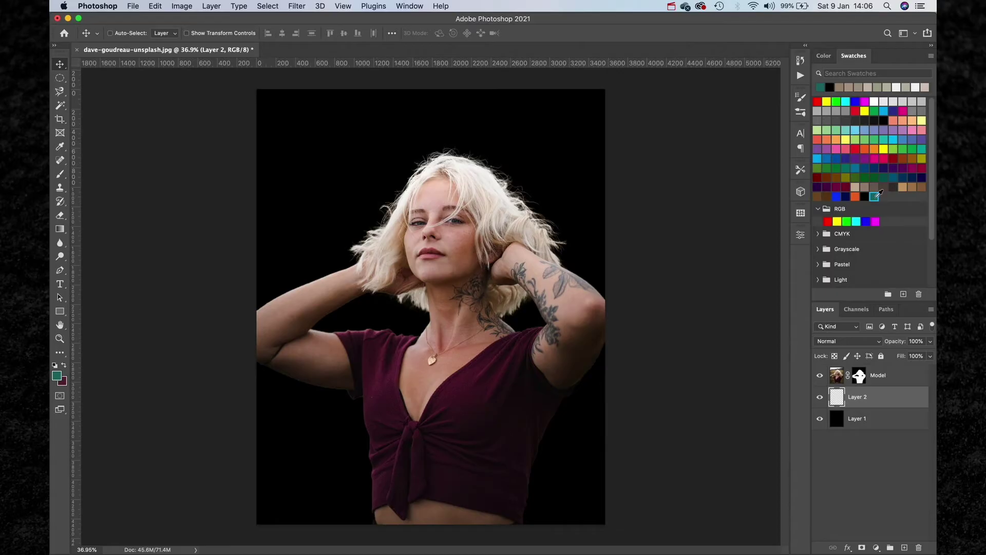
key("g")
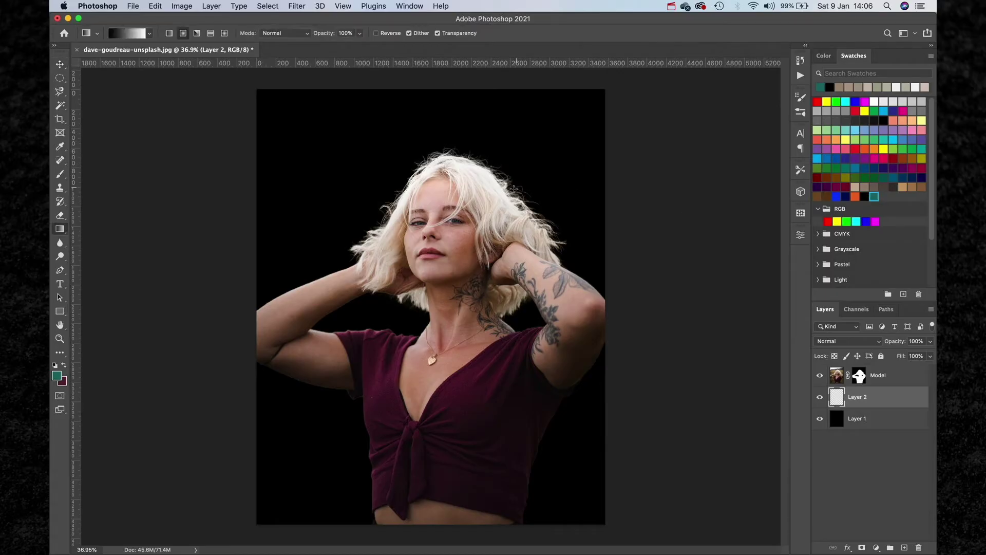
key("shift+g")
left_click(438, 277)
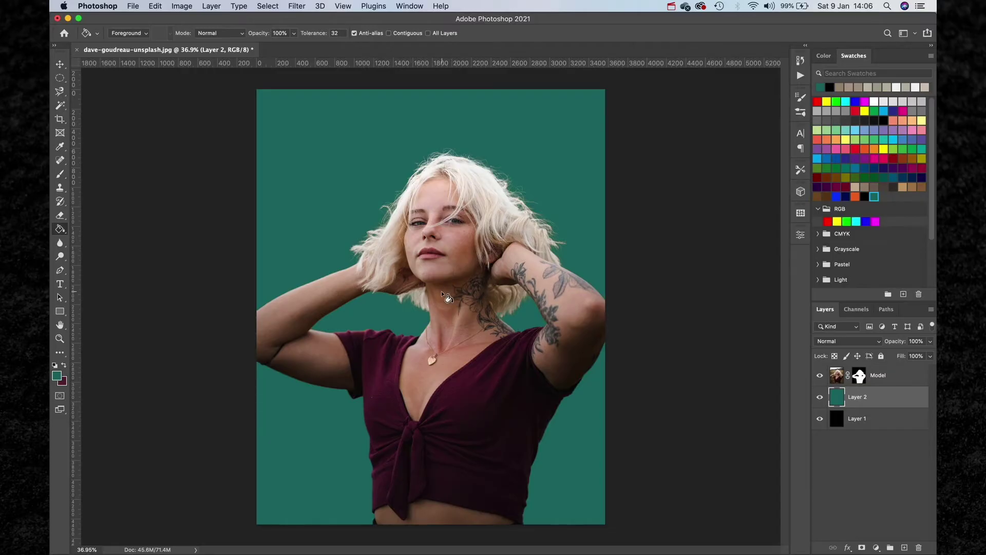
Step: Add a Curves adjustment layer above the green fill and raise the curve's midpoint to brighten the background
left_click(877, 546)
left_click(879, 400)
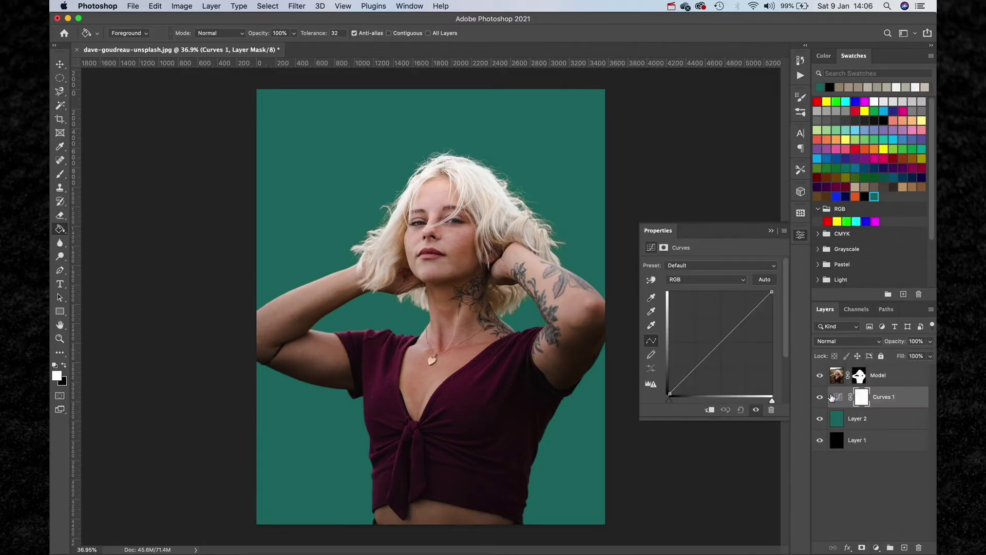
left_click_drag(721, 341, 711, 330)
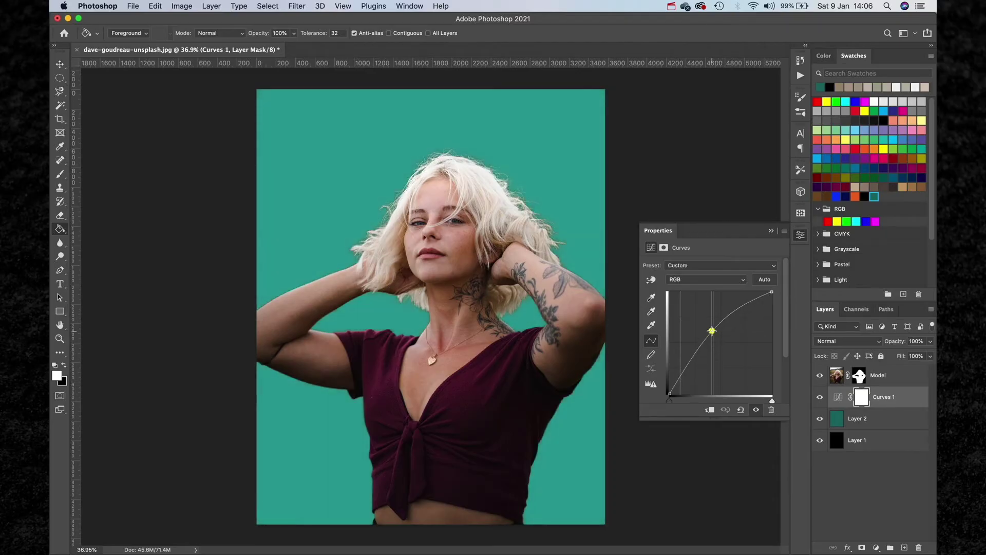
Step: Draw a radial black-to-white gradient outward from the model's centre on the Curves 1 mask and invert the mask
left_click(866, 397)
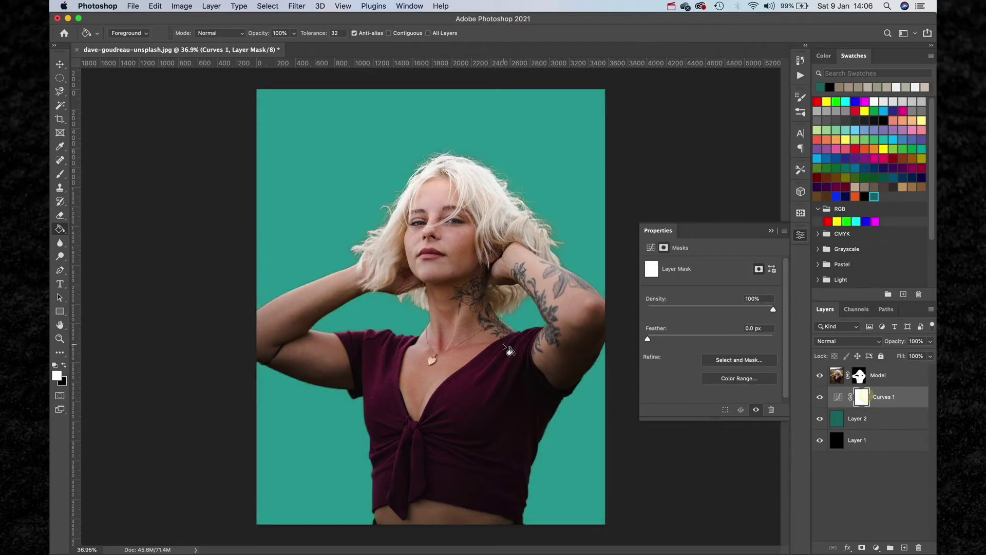
key("shift+g")
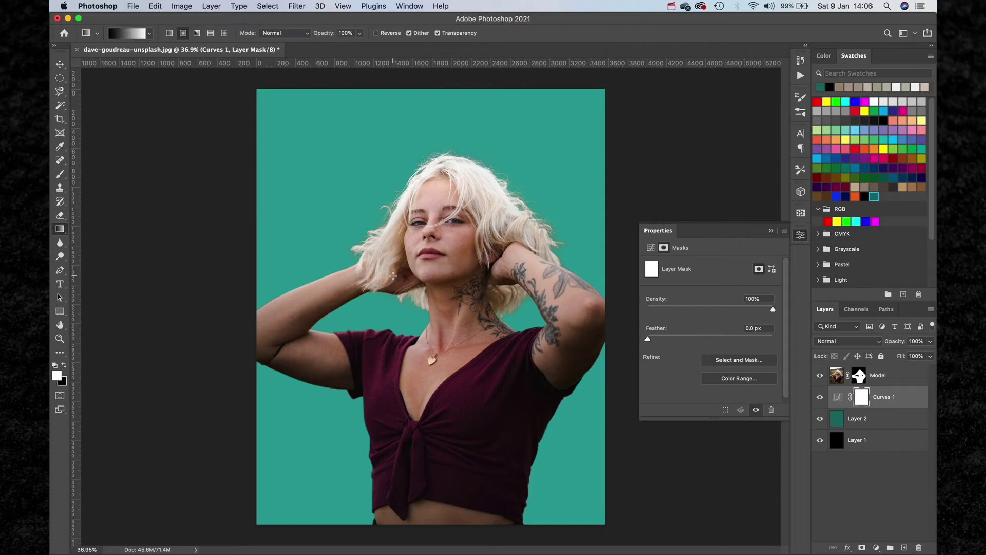
left_click_drag(442, 309, 121, 308)
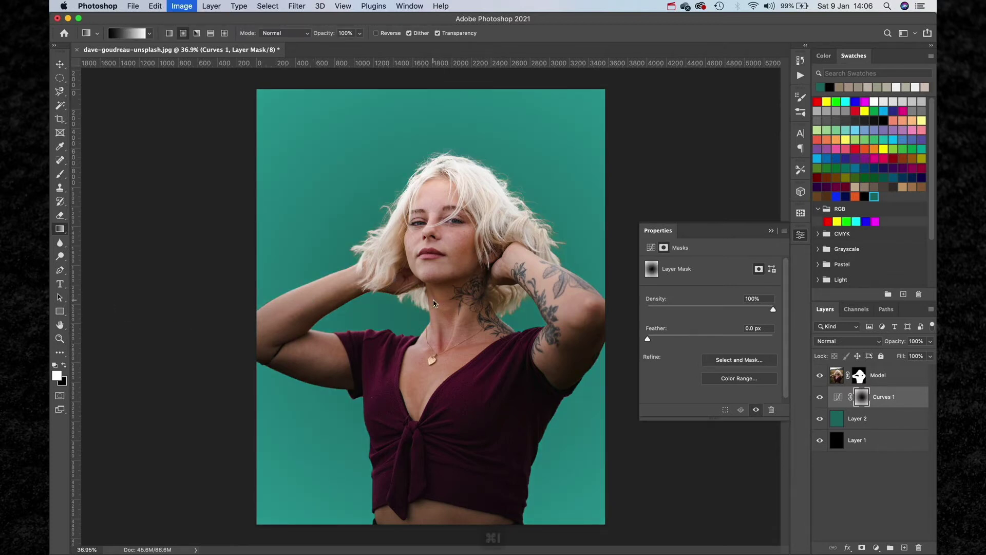
key("super+i")
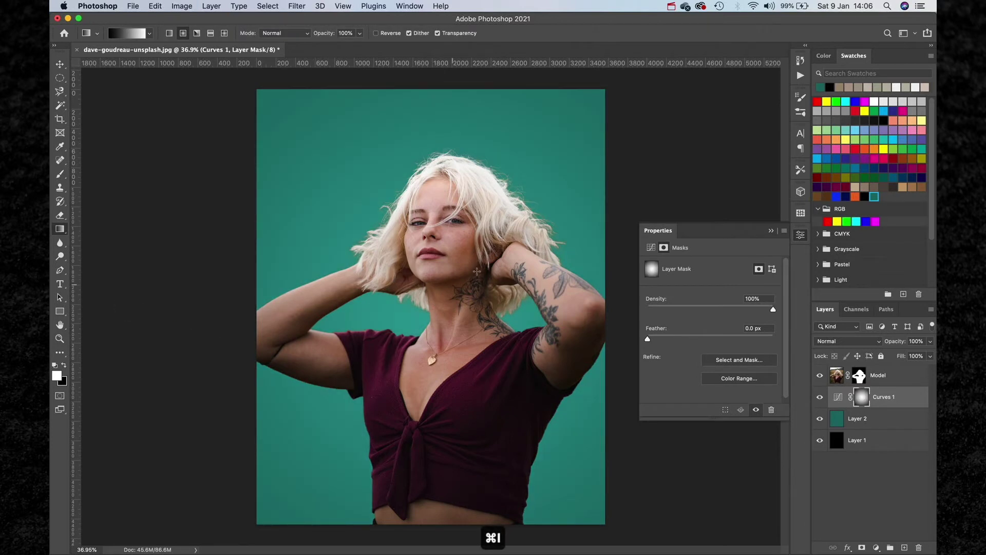
Step: Raise the Curves 1 midpoint slightly more to strengthen the glow behind the model
left_click(771, 232)
double_click(837, 396)
left_click_drag(711, 333, 704, 330)
left_click(771, 232)
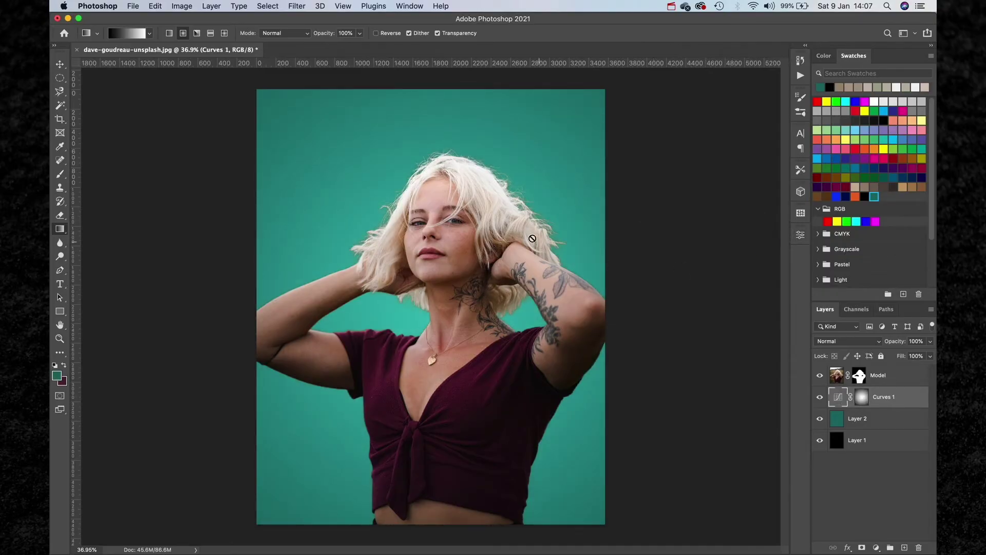
Step: Add a new layer above the Model layer and give it a layer mask made from the Model mask's selection
scroll(468, 195, "up", 5)
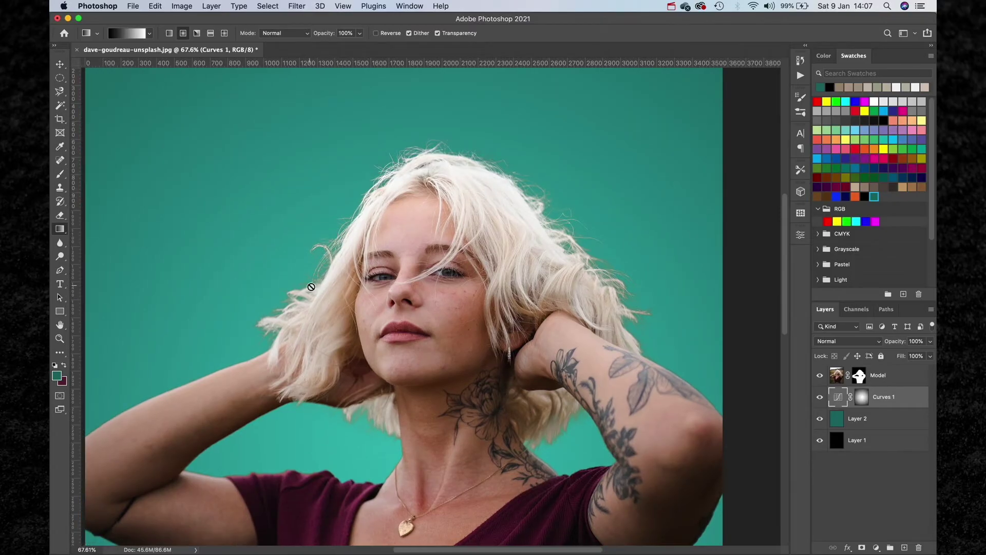
key("v")
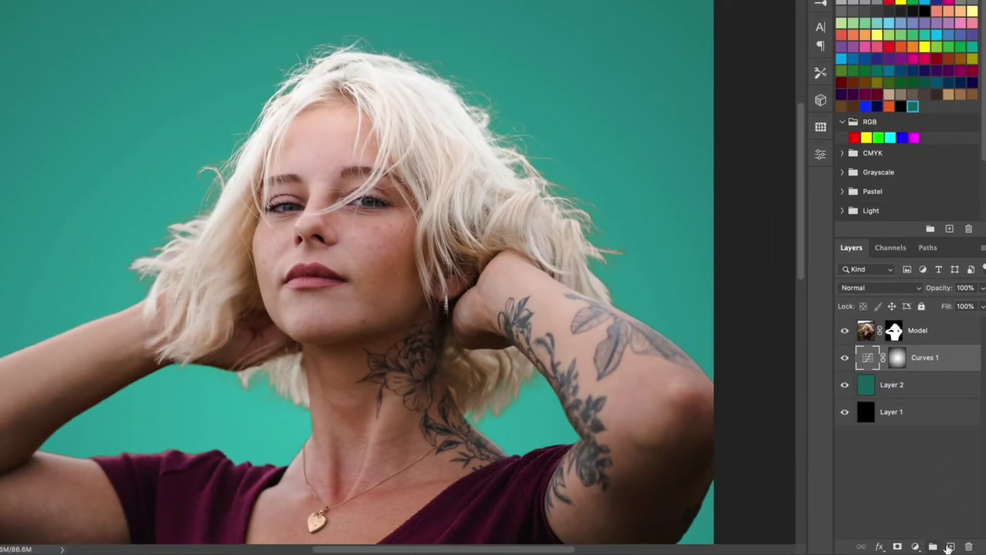
left_click(904, 547)
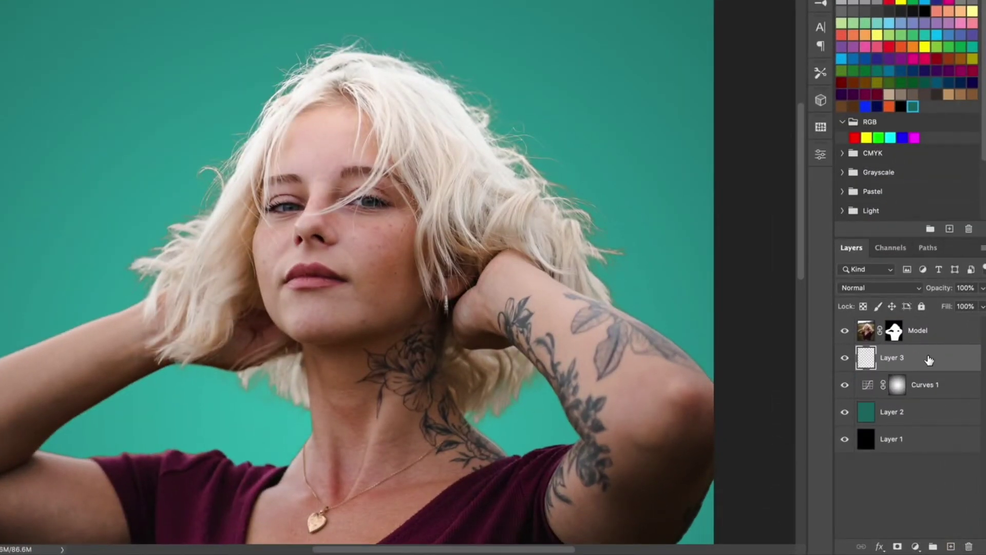
left_click_drag(929, 359, 925, 329)
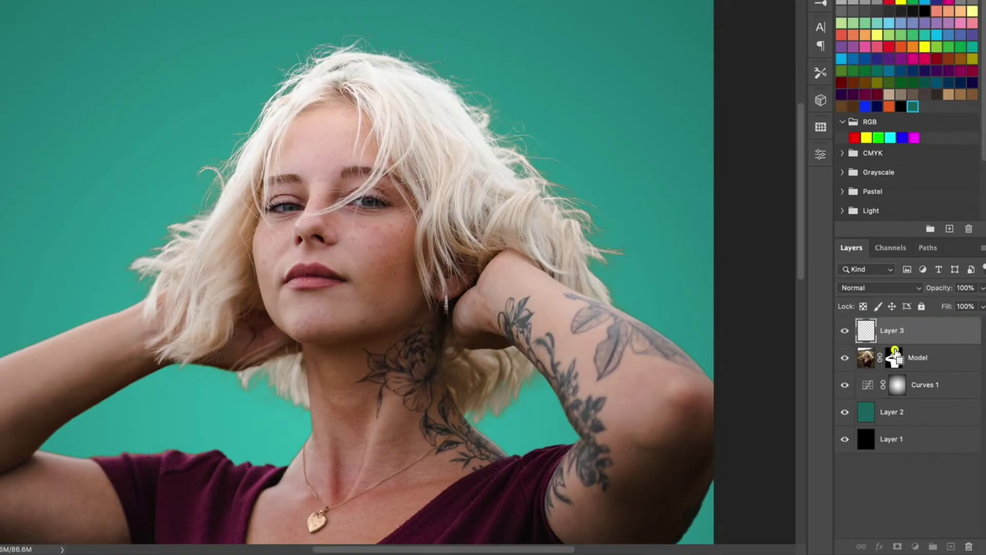
left_click(894, 356, "ctrl")
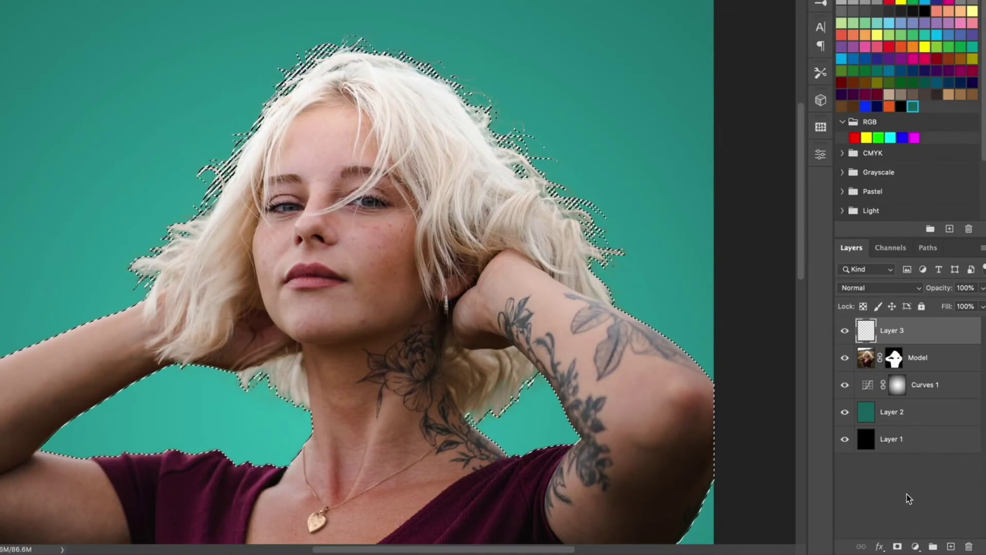
left_click(897, 546)
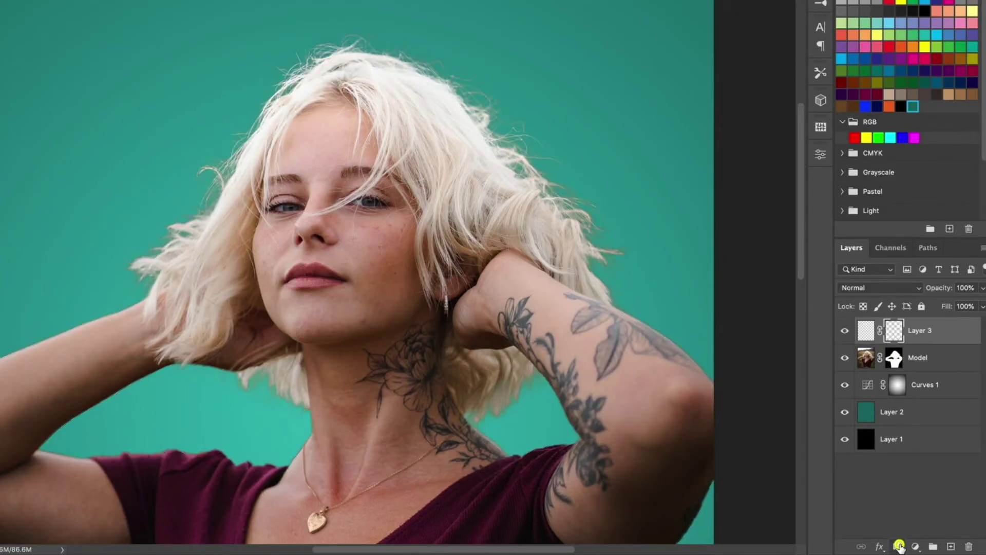
Step: Target Layer 3's pixels instead of its mask and set the layer's blend mode to Lighten
left_click(867, 333)
left_click(873, 288)
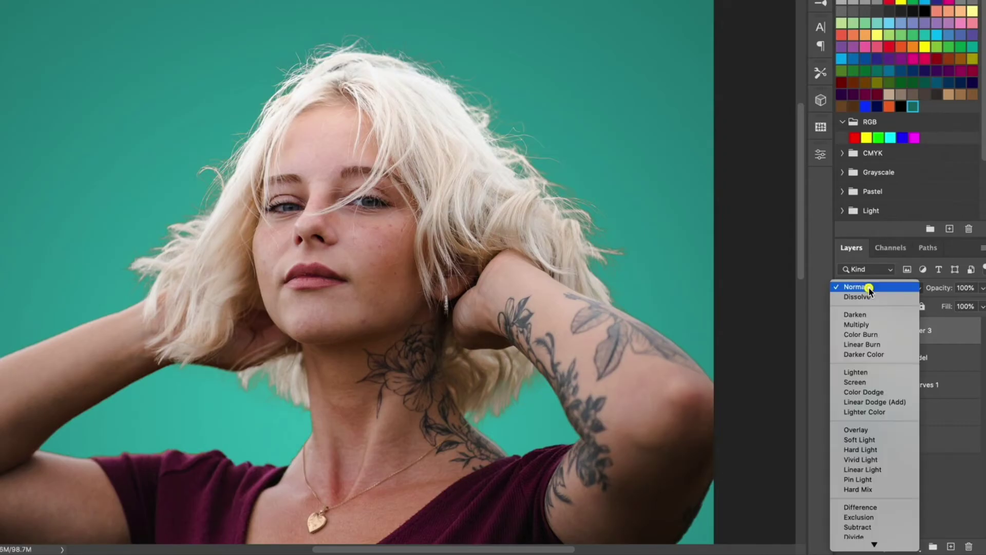
left_click(871, 373)
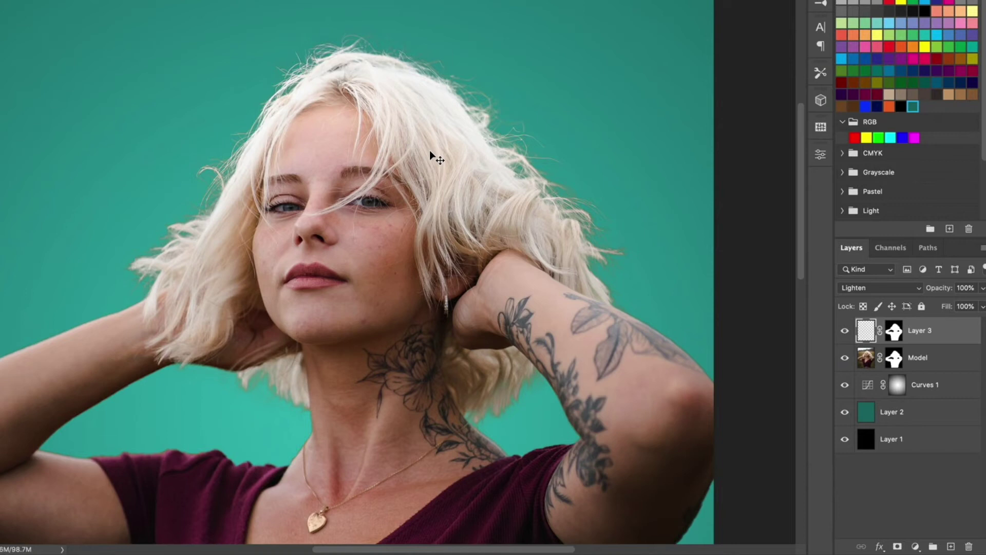
Step: Brush sampled blonde hair colour on Layer 3 along the outer hair edges at the crown and both sides
key("b")
left_click(443, 88)
mouse_move(443, 88)
left_mouse_down()
mouse_move(432, 66)
mouse_move(367, 33)
mouse_move(293, 44)
mouse_move(279, 79)
mouse_move(248, 97)
mouse_move(236, 129)
mouse_move(202, 163)
mouse_move(209, 177)
mouse_move(191, 205)
left_mouse_up()
left_click_drag(159, 228, 121, 269)
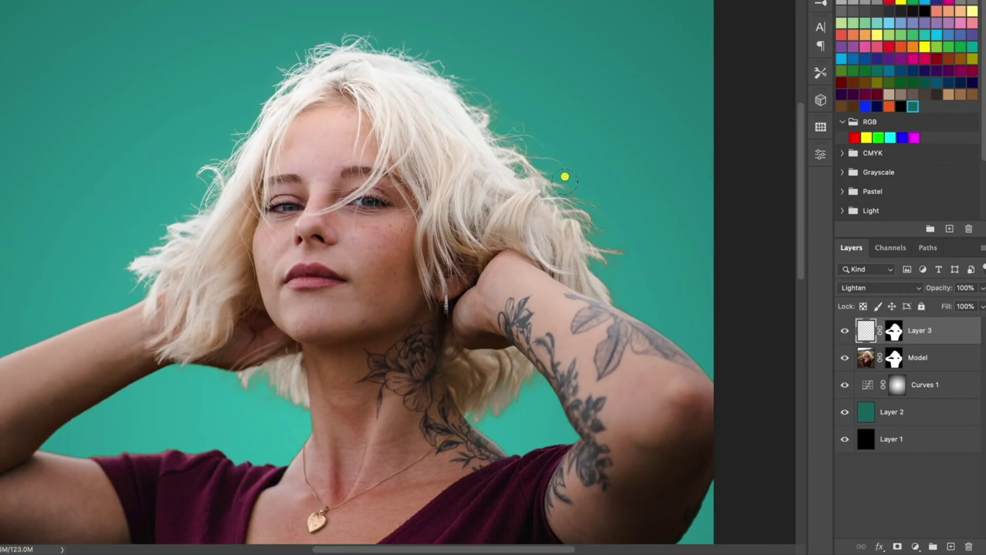
mouse_move(566, 176)
left_mouse_down()
mouse_move(603, 227)
mouse_move(610, 262)
left_mouse_up()
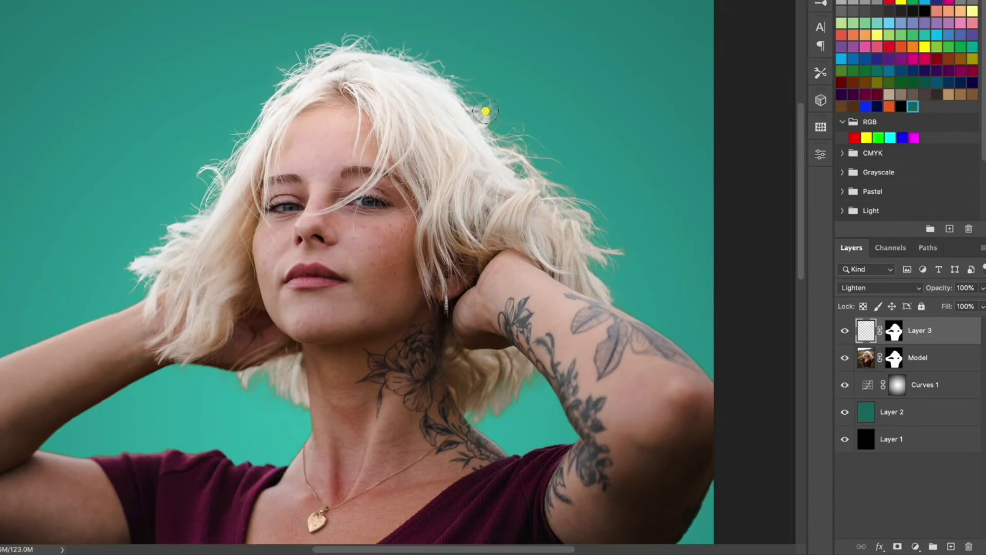
mouse_move(486, 111)
left_mouse_down()
mouse_move(487, 87)
mouse_move(435, 82)
mouse_move(516, 136)
mouse_move(575, 157)
mouse_move(565, 186)
left_mouse_up()
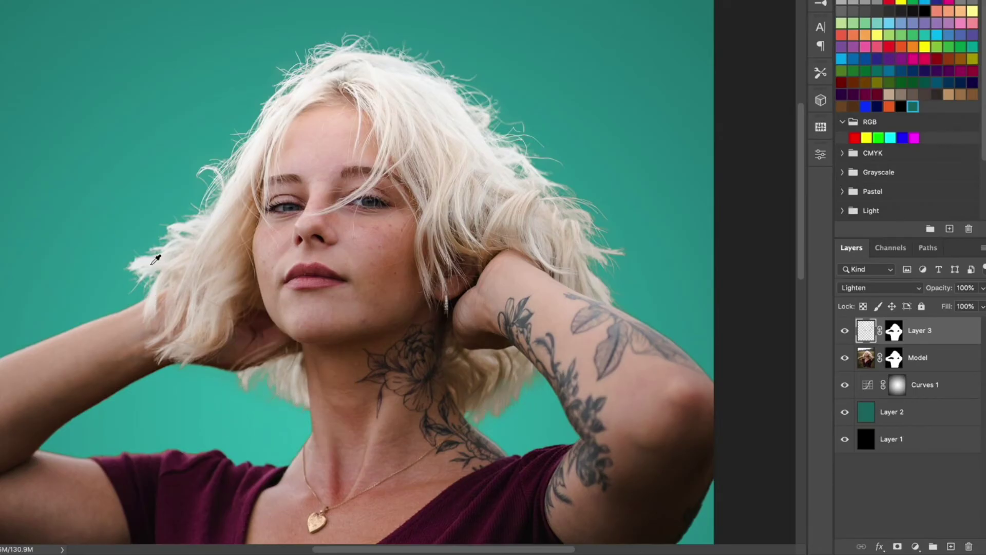
Step: Compare the hair edges with Layer 3 hidden and shown
scroll(265, 94, "down", 3)
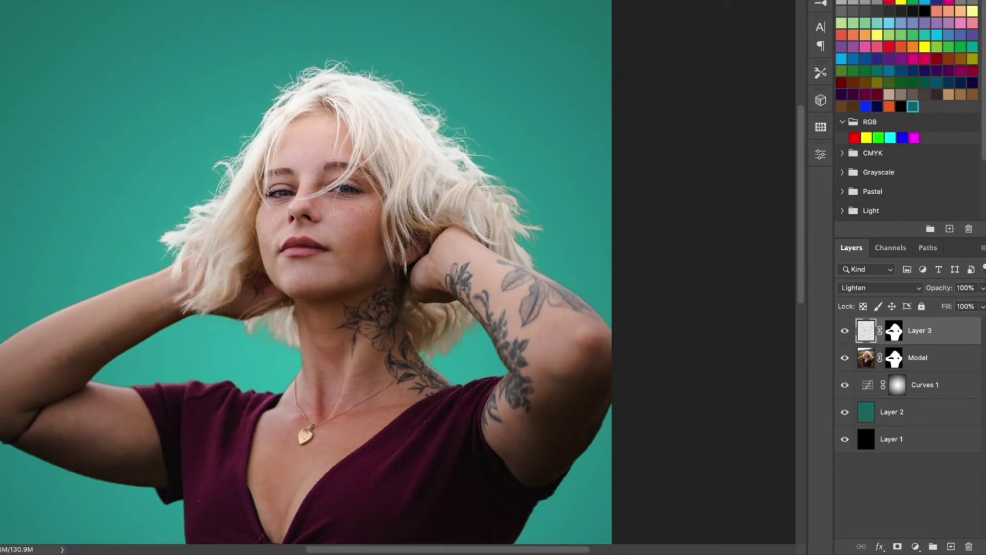
scroll(336, 208, "up", 2)
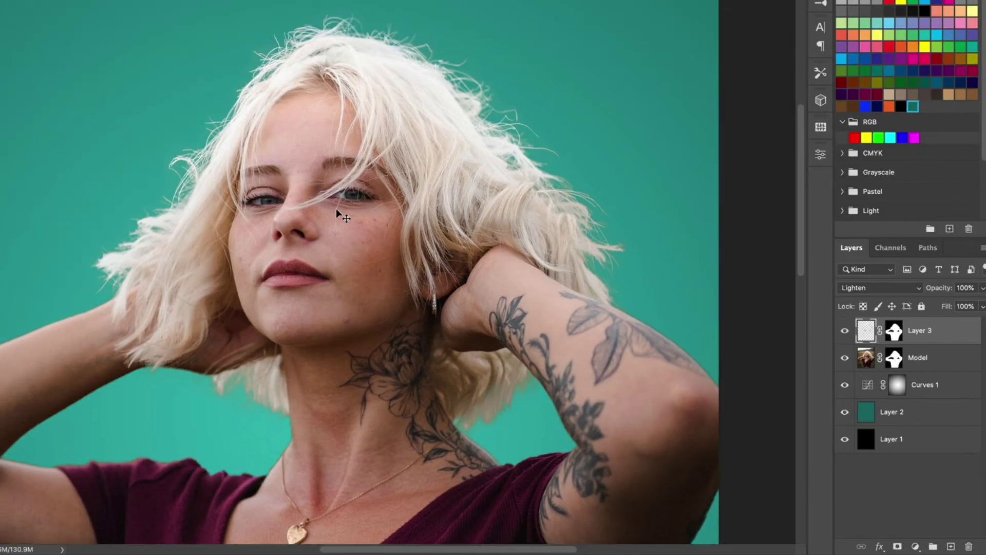
left_click(844, 330)
left_click(846, 330)
left_click(845, 330)
left_click(845, 330)
scroll(459, 270, "down", 4)
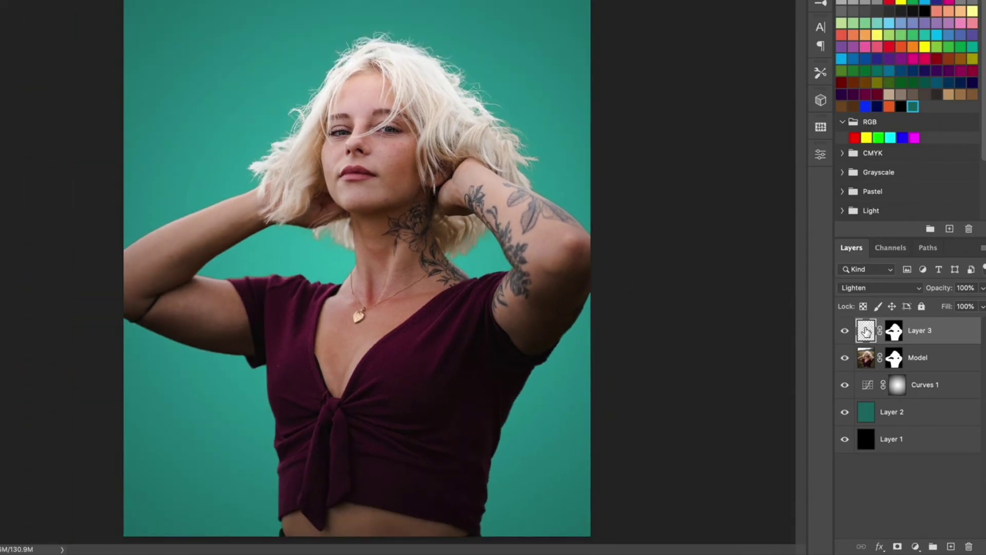
Step: Load Layer 3's mask as a selection, add a Curves layer masked to the model, and raise its midpoint to brighten her
left_click(886, 331, "ctrl")
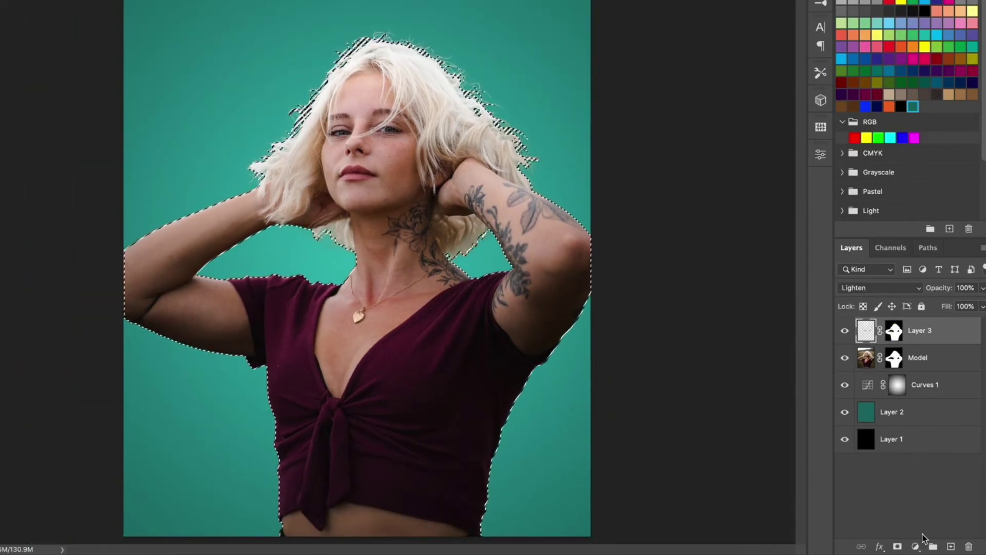
left_click(915, 546)
left_click(910, 358)
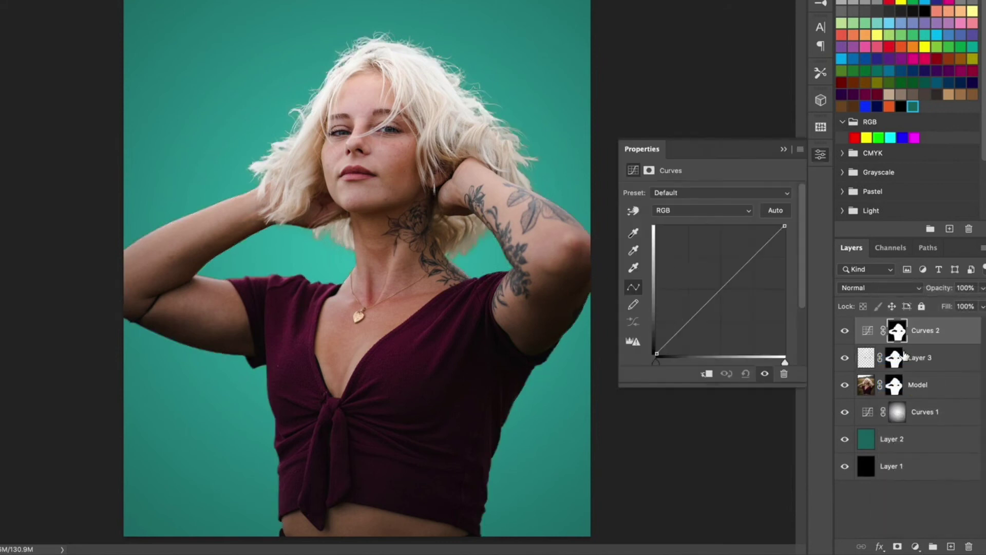
left_click_drag(720, 291, 706, 274)
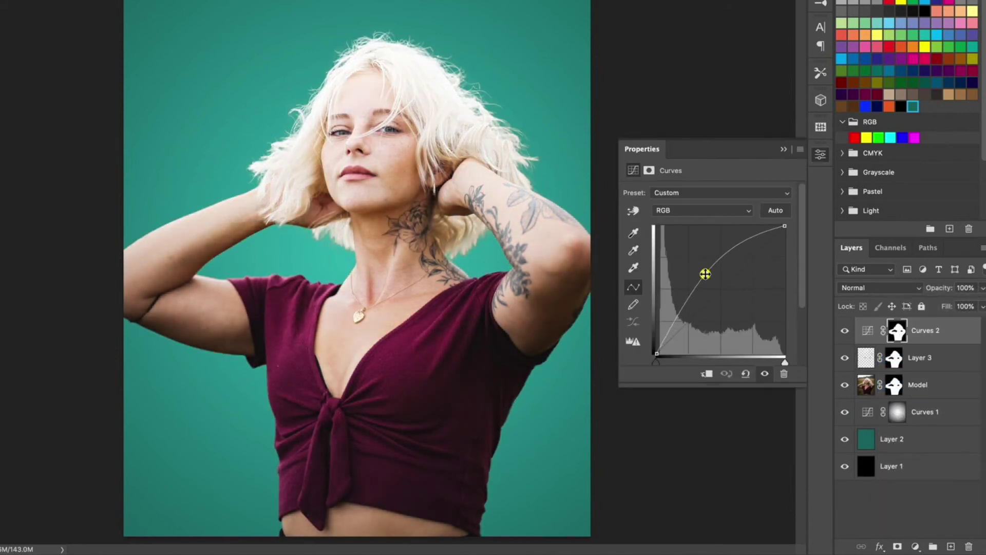
Step: Load the Curves 2 mask as a selection and paint black on the mask over the face and hair with a very large soft brush
left_click(895, 331, "super")
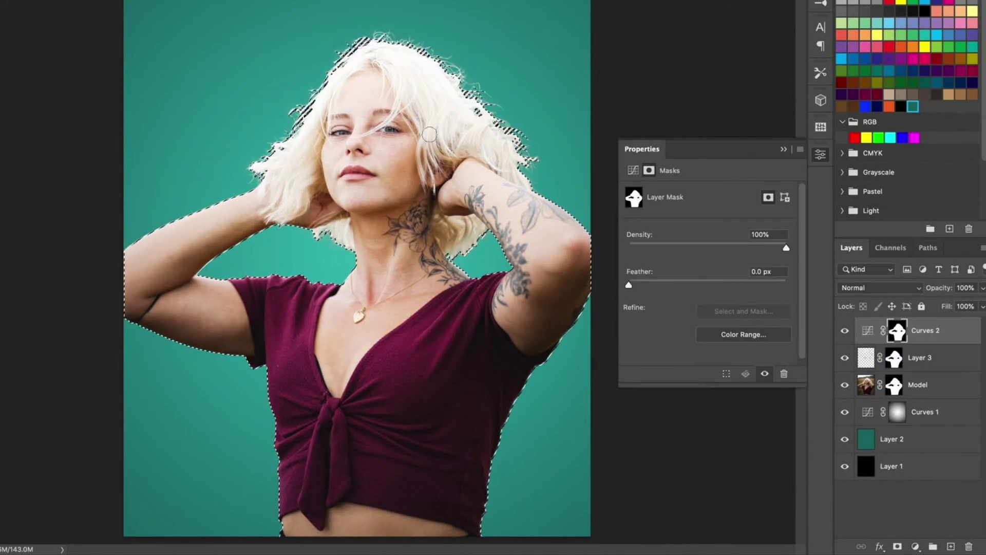
key("b")
key("bracketright")
key("bracketright")
key("bracketright")
key("bracketright")
key("bracketright")
key("bracketright")
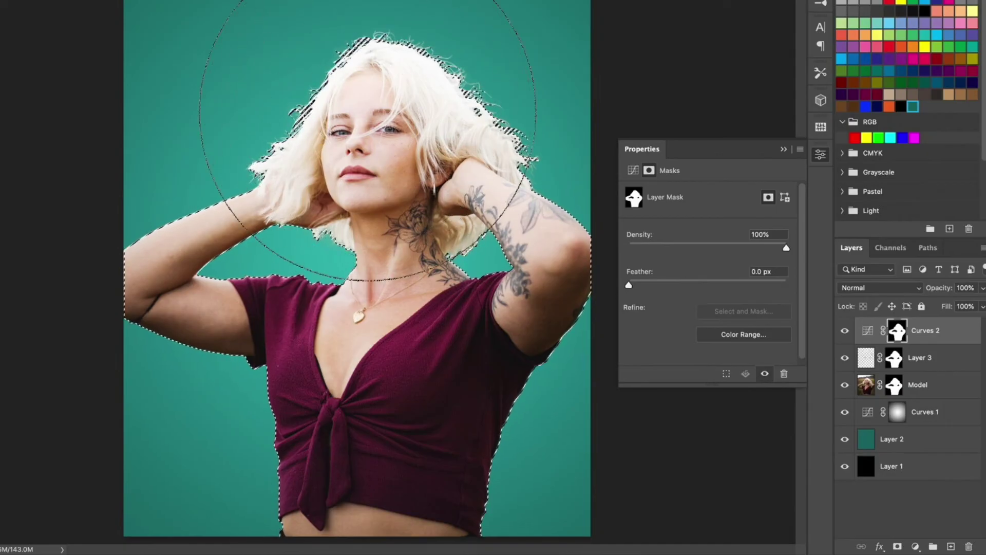
left_click(377, 117)
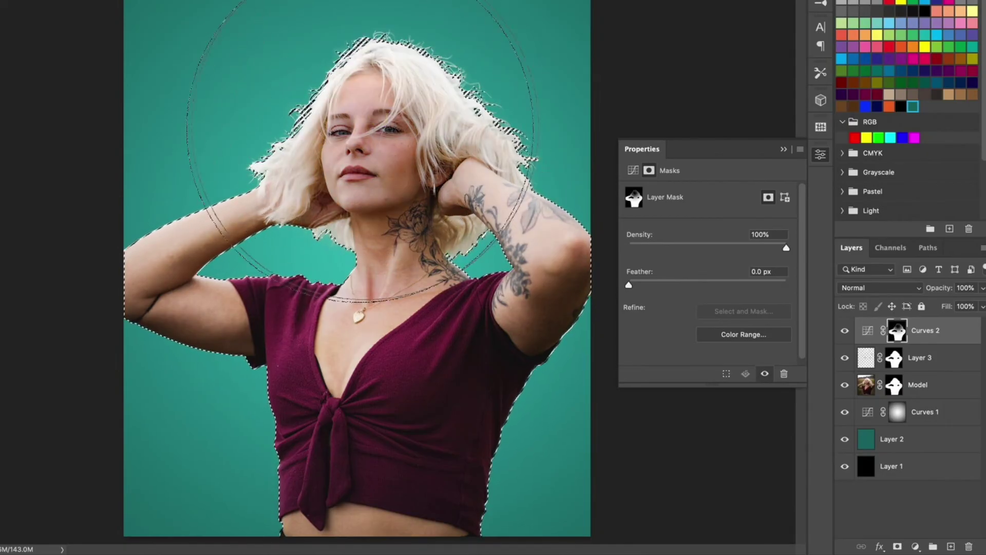